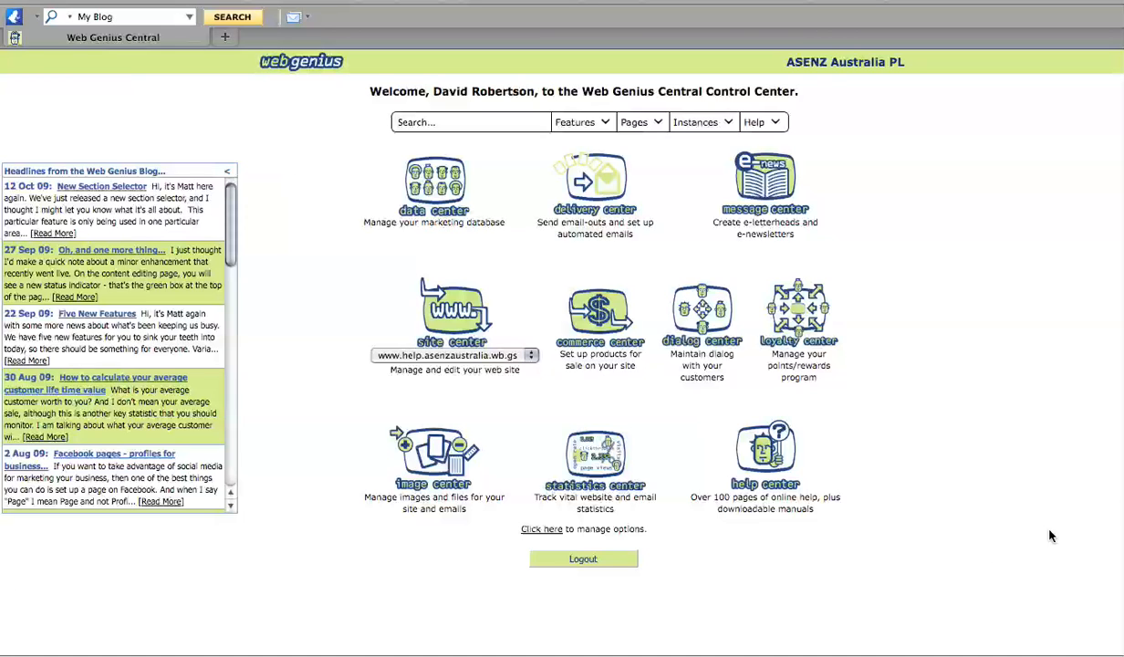
Open the Dialog Center from the Control Center home page.
left_click(691, 311)
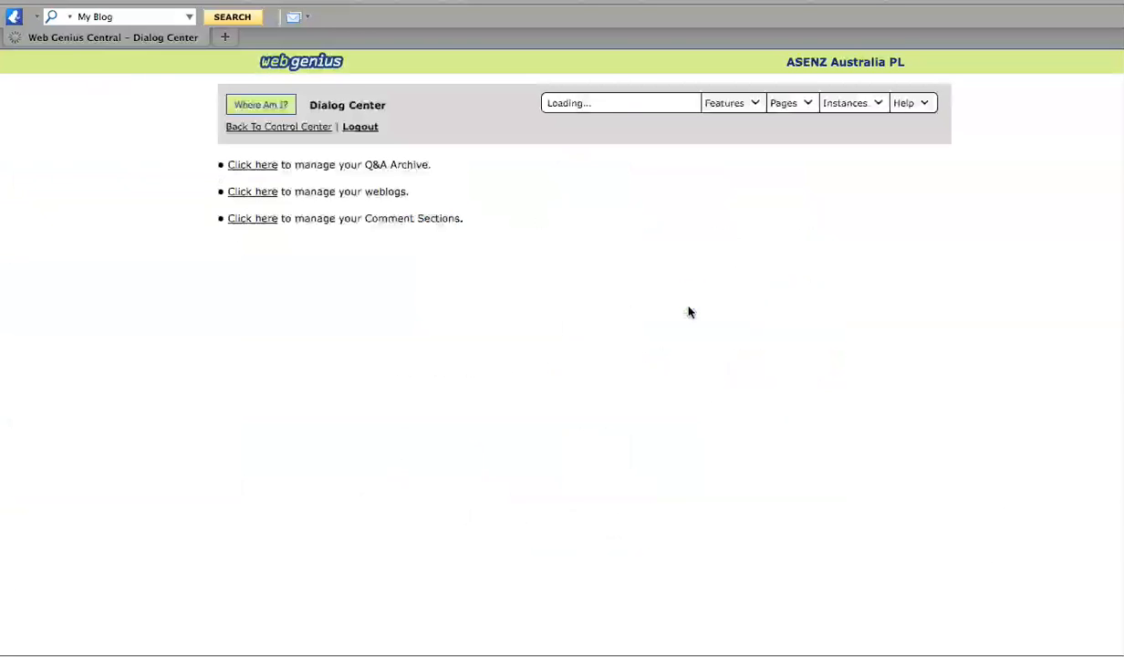
Start a new weblog from the weblog manager, titled My Blog.
left_click(249, 193)
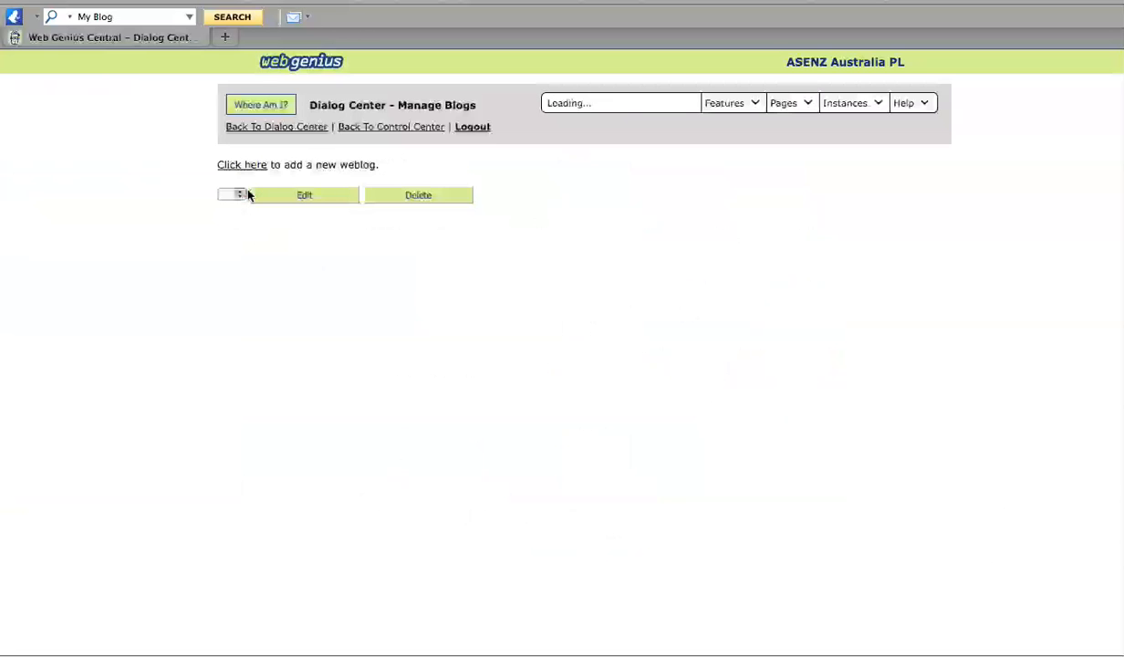
left_click(240, 170)
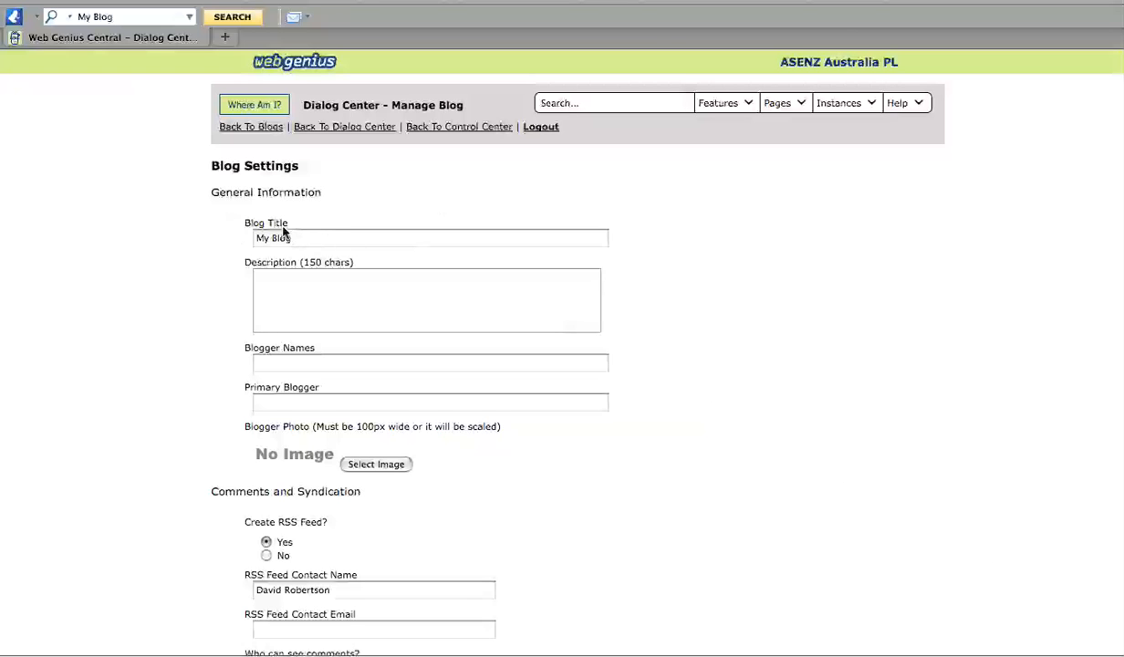
Enter the author's full name under Blogger Names and paste it as Primary Blogger.
left_click(374, 304)
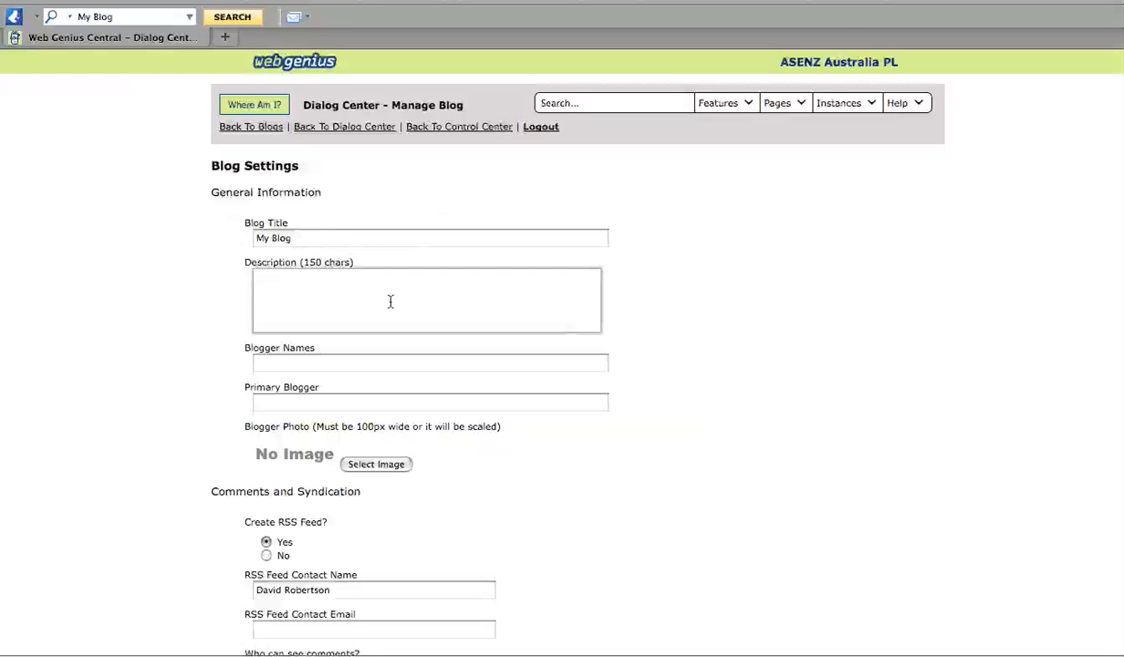
scroll(390, 301, "down", 4)
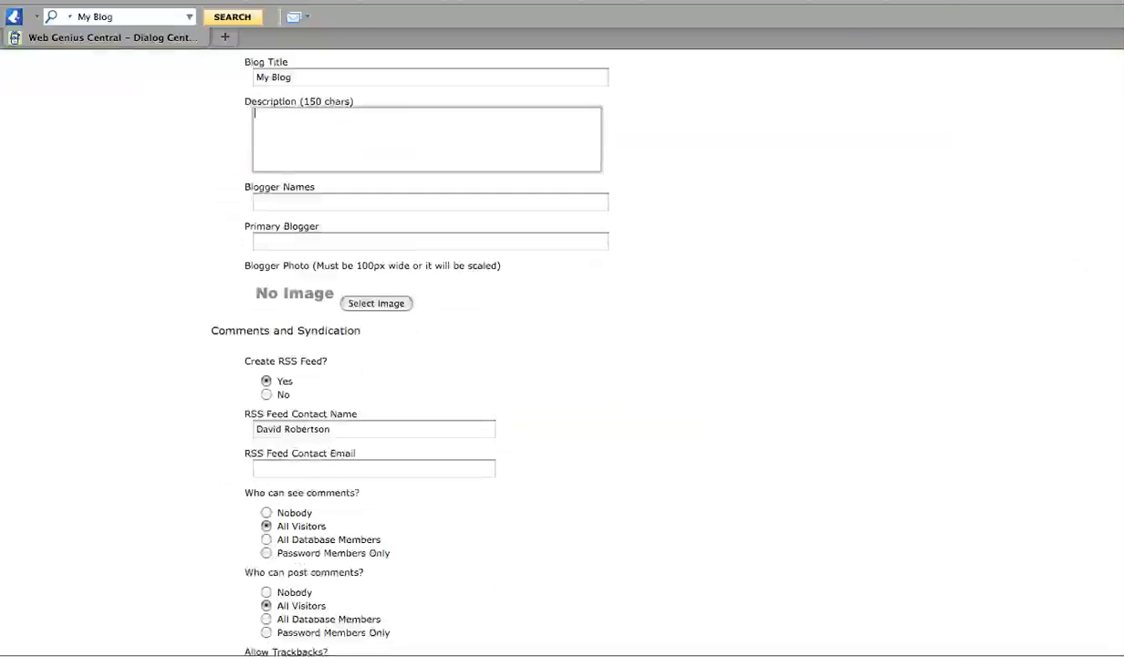
scroll(393, 315, "up", 1)
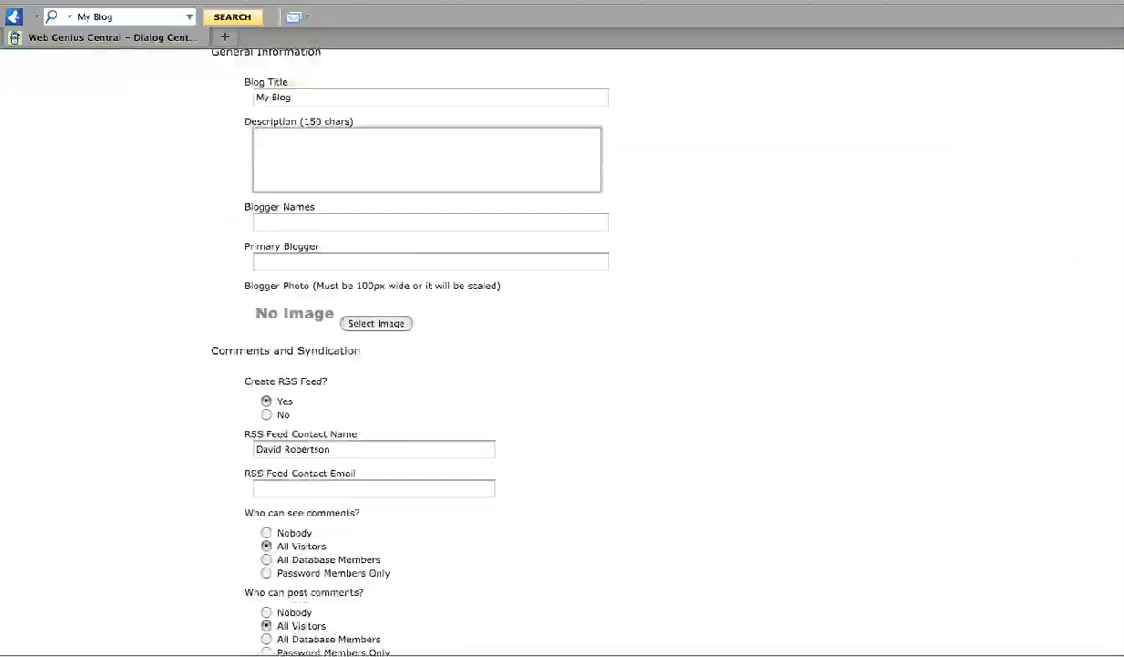
left_click(313, 227)
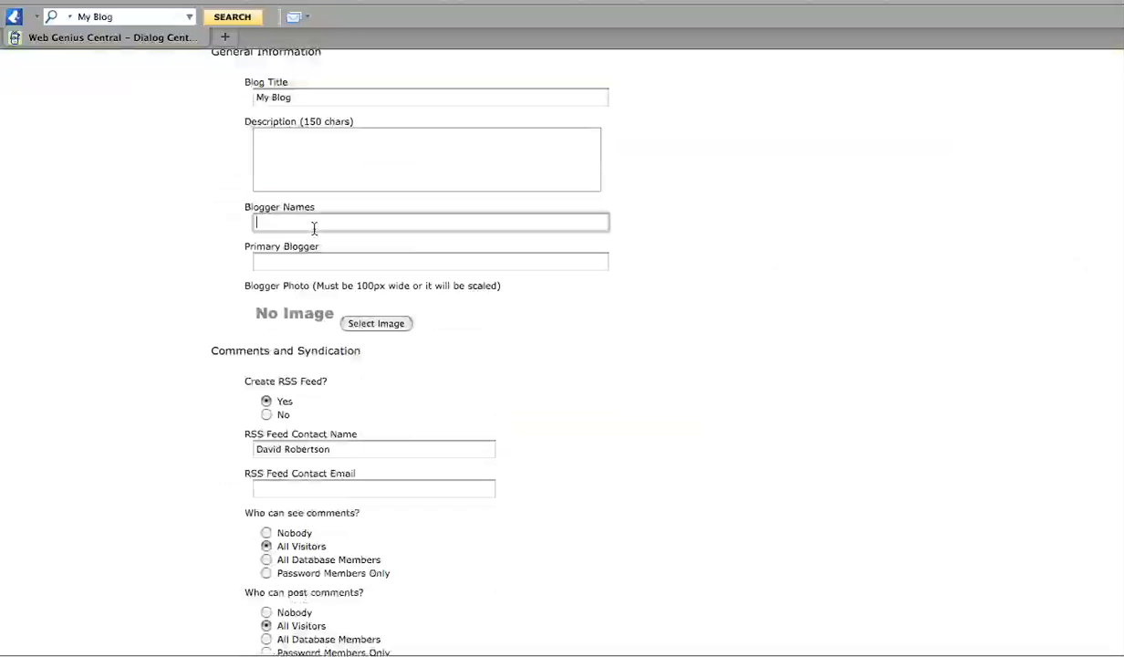
type("David")
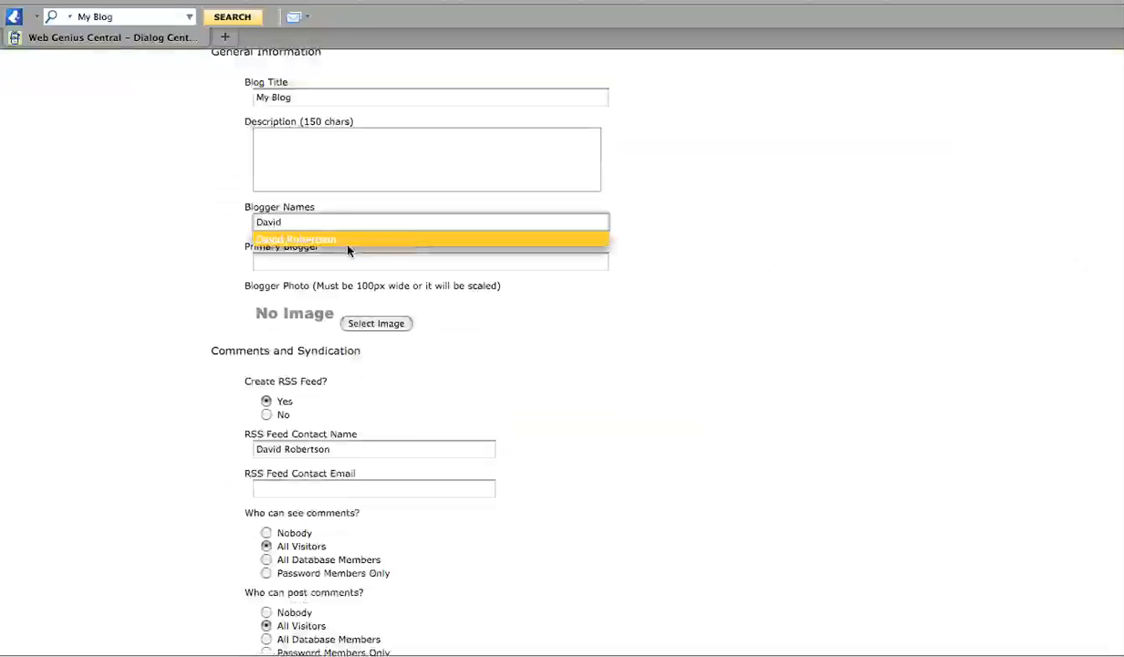
left_click(347, 241)
left_click_drag(348, 225, 95, 181)
key("ctrl+c")
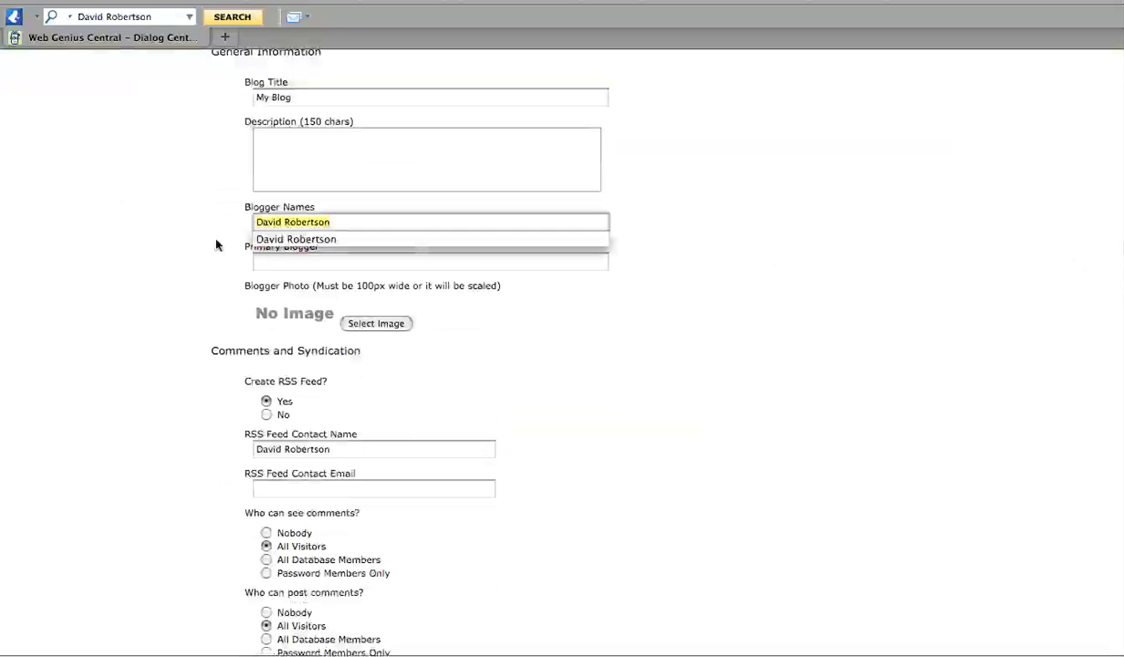
left_click(279, 264)
left_click(279, 265)
key("ctrl+v")
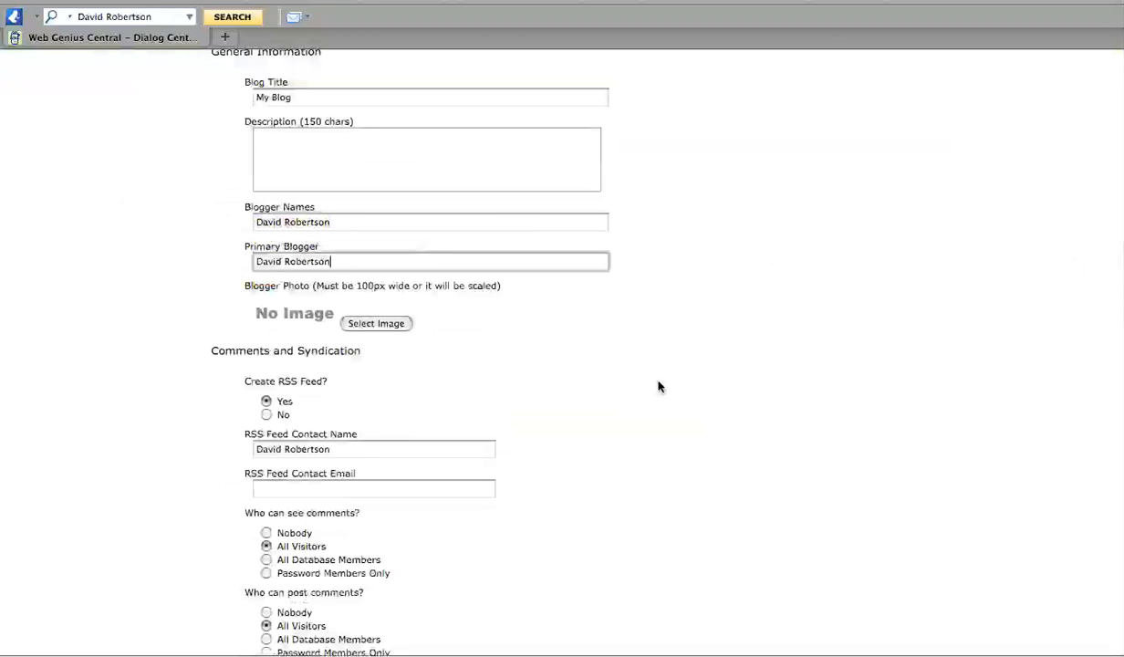
Set the author's portrait from the image files as the blogger photo.
left_click(370, 324)
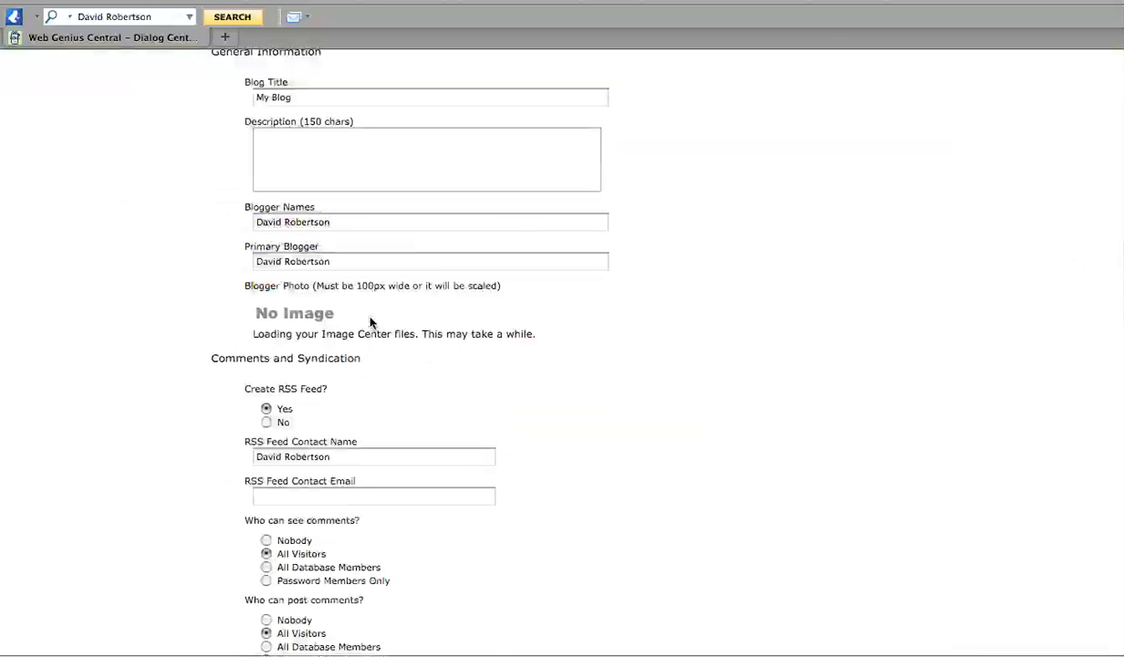
scroll(906, 421, "down", 5)
left_click(274, 429)
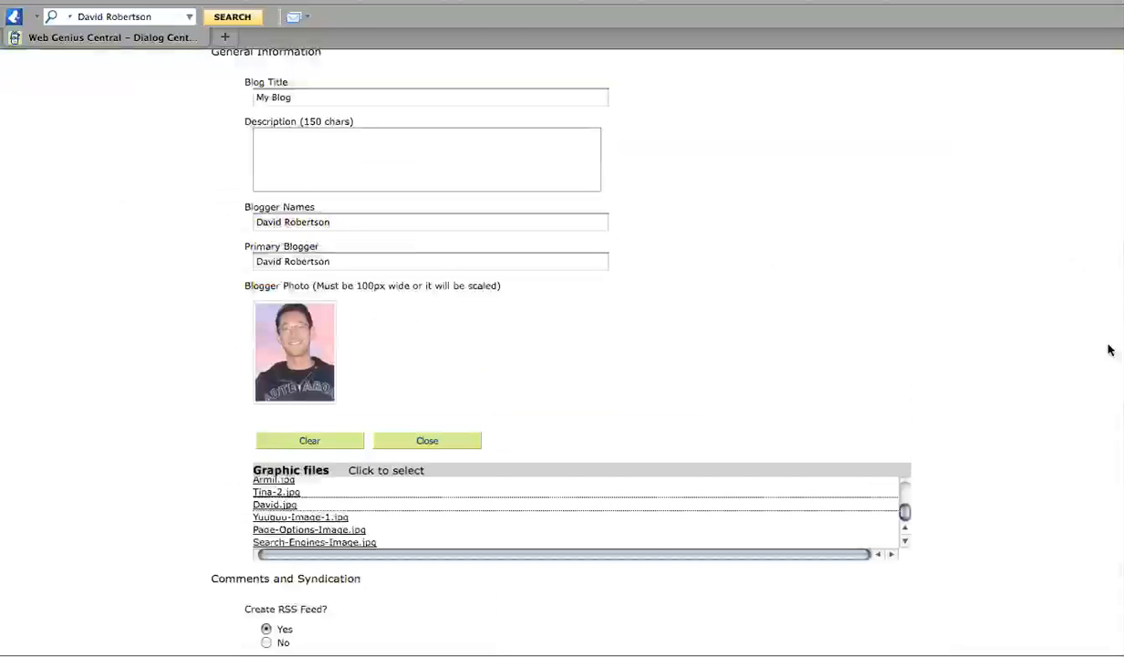
scroll(548, 346, "down", 10)
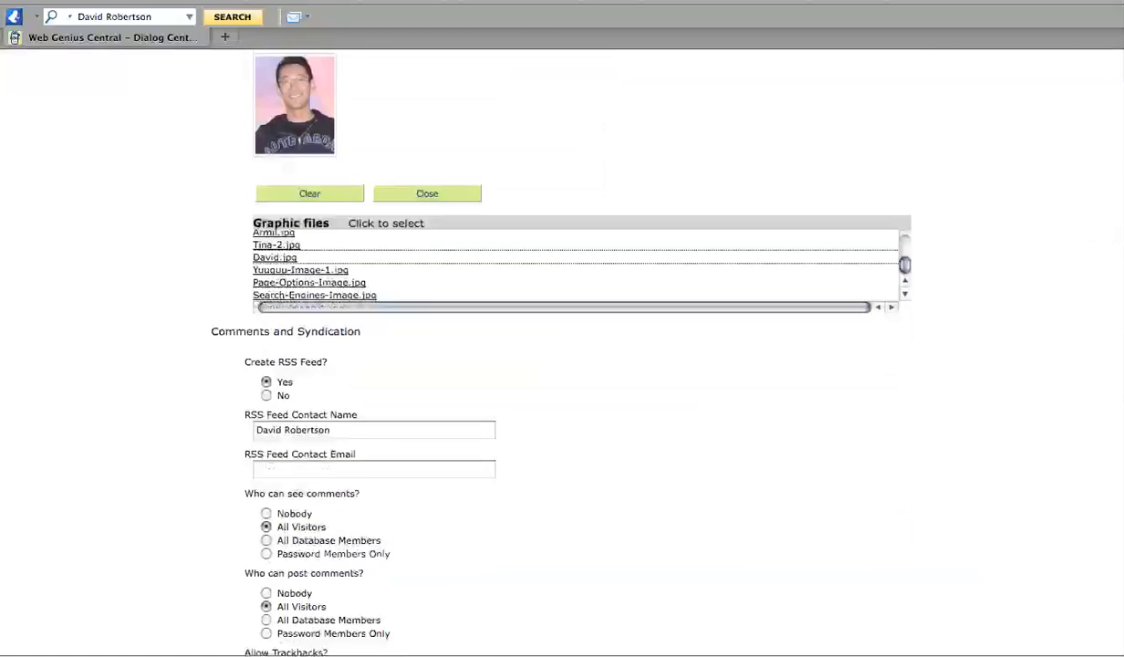
scroll(562, 351, "down", 1)
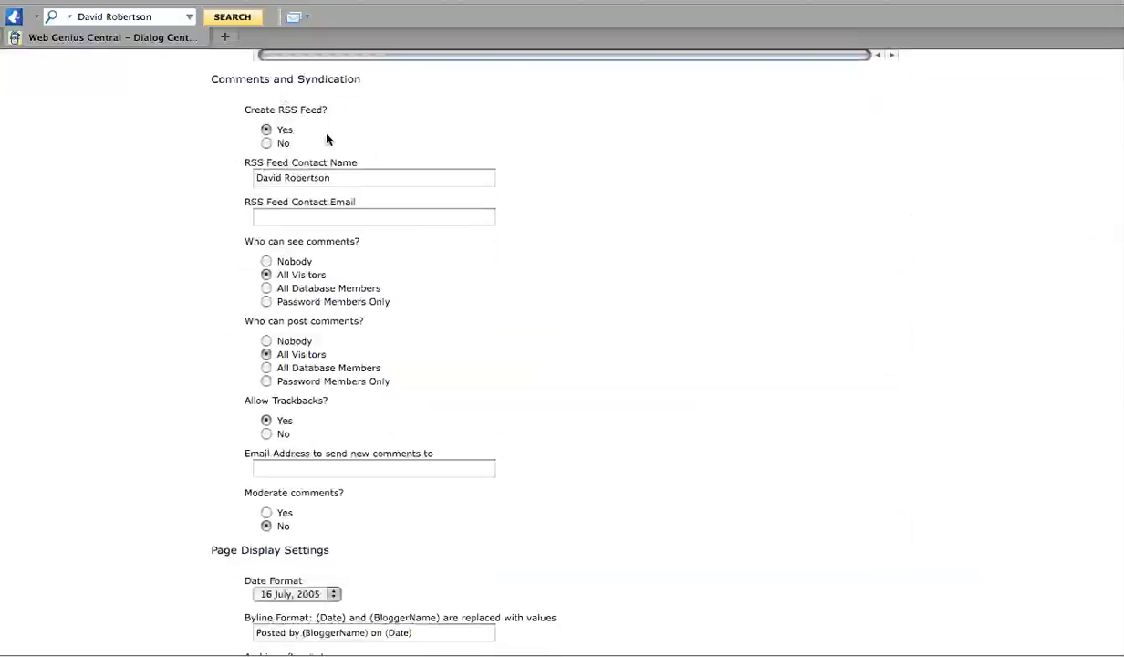
Enter the author's e-mail as RSS Feed Contact Email, leaving the remaining settings at defaults.
left_click(314, 219)
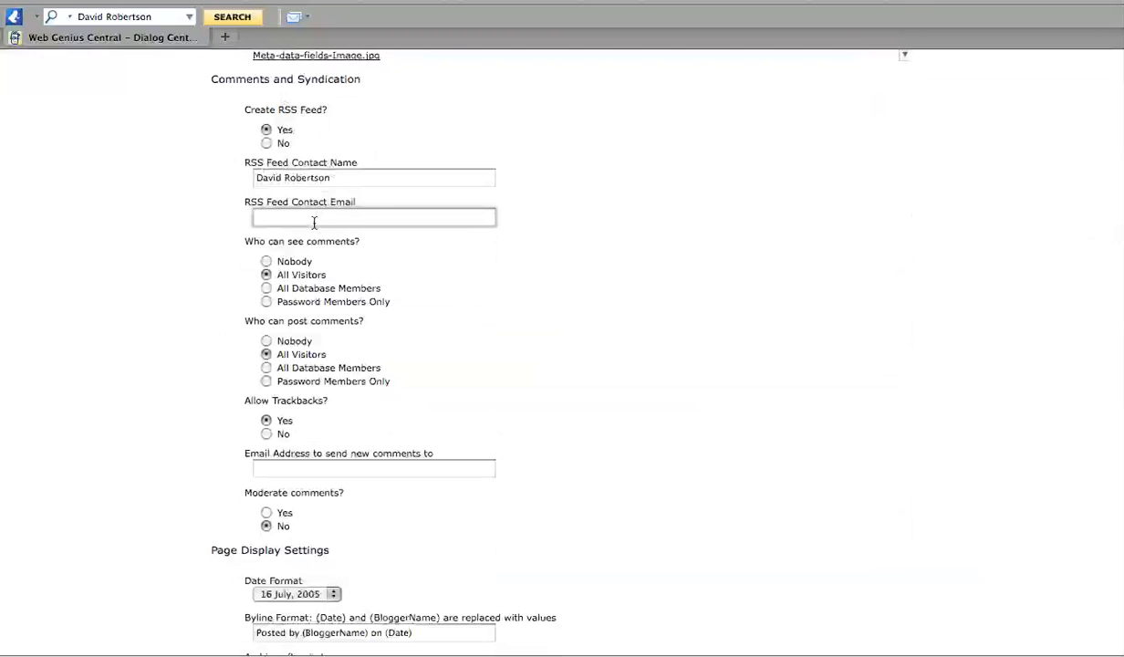
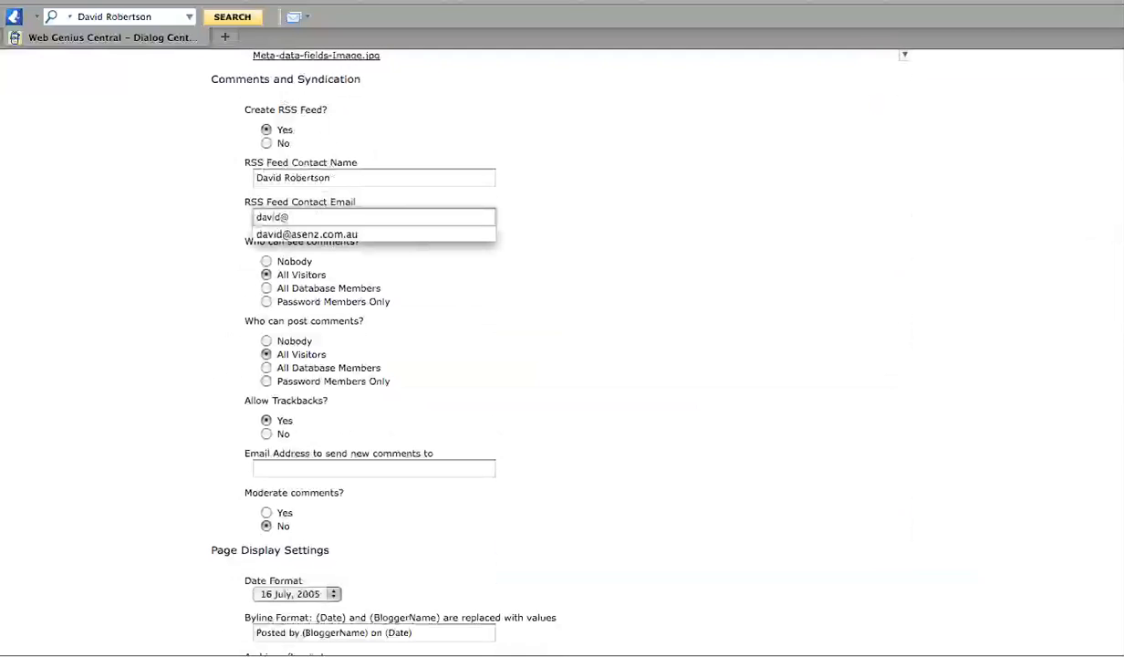
key("Return")
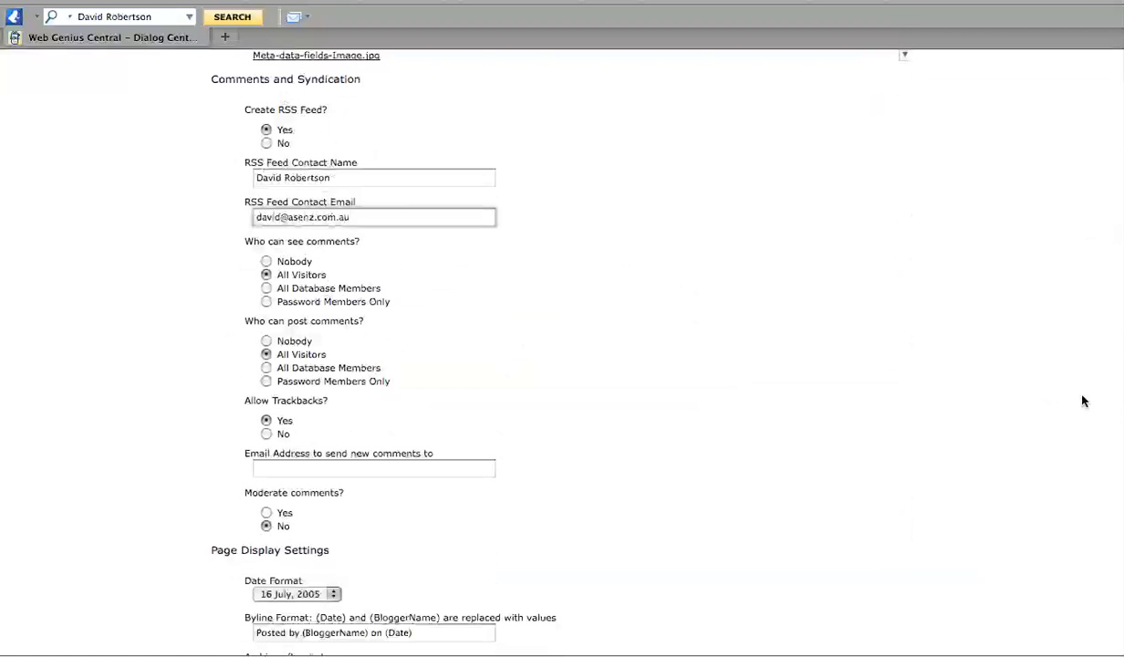
scroll(1045, 387, "down", 3)
scroll(971, 382, "down", 3)
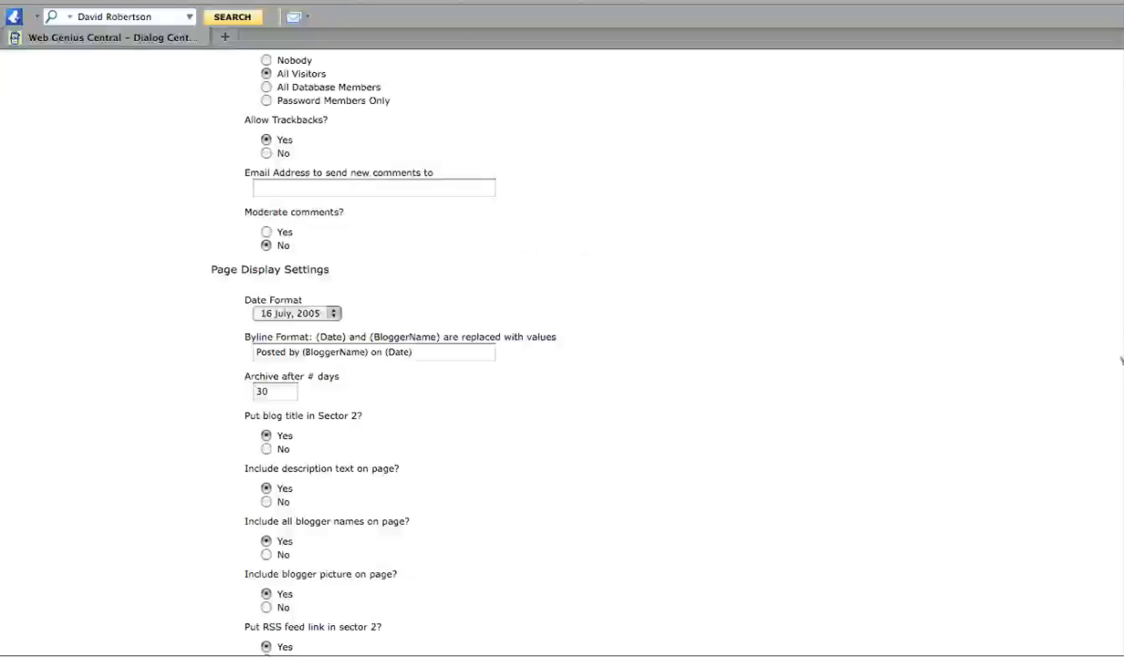
scroll(562, 353, "down", 3)
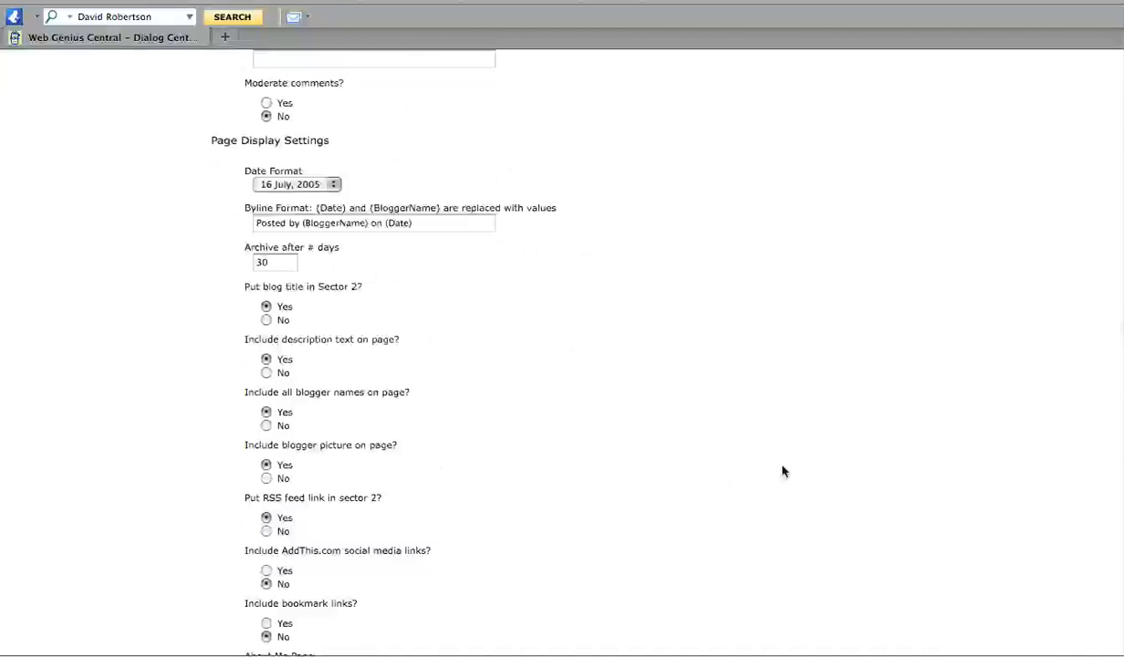
scroll(391, 339, "down", 5)
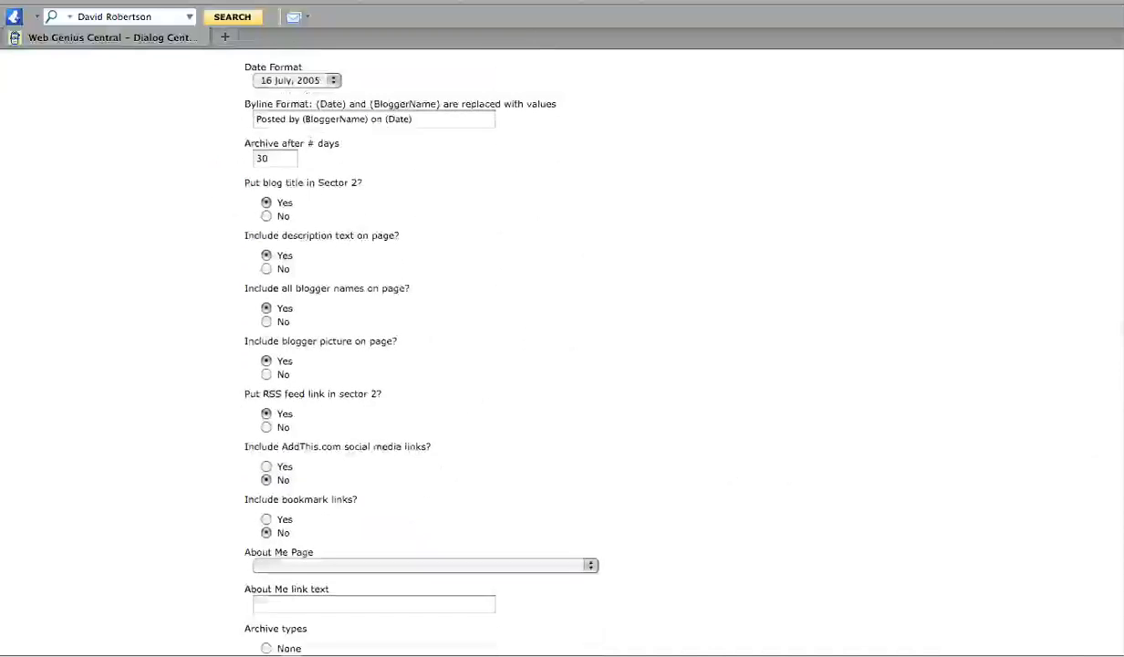
scroll(406, 339, "down", 2)
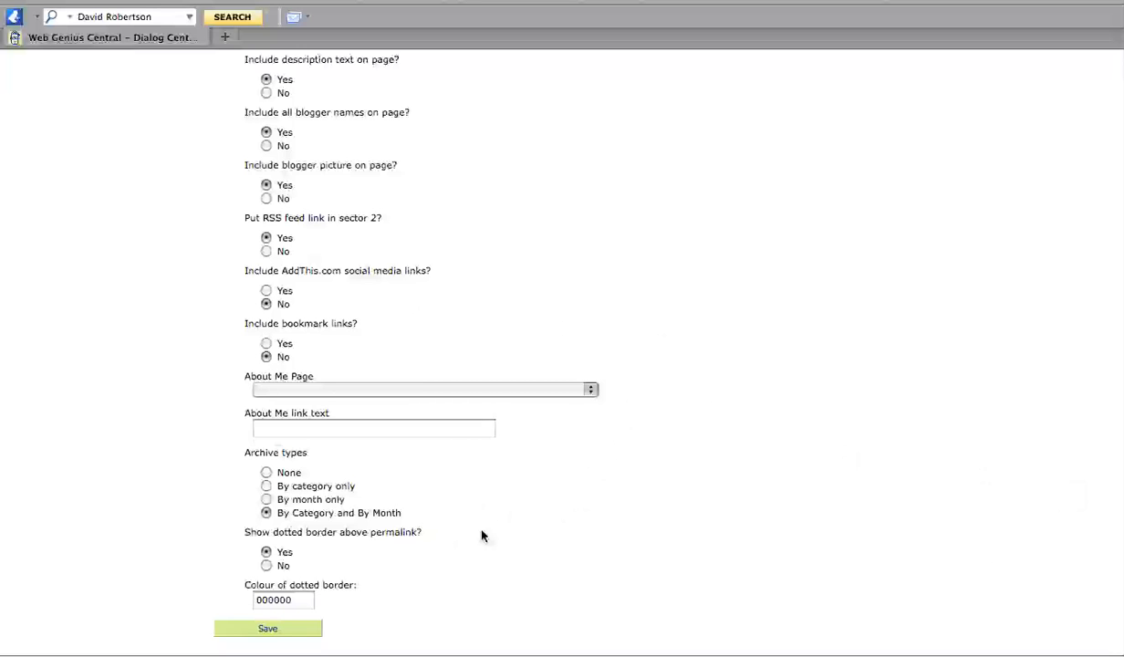
Save the My Blog settings, confirm it appears in the blog list, and go to Site Center.
left_click(288, 634)
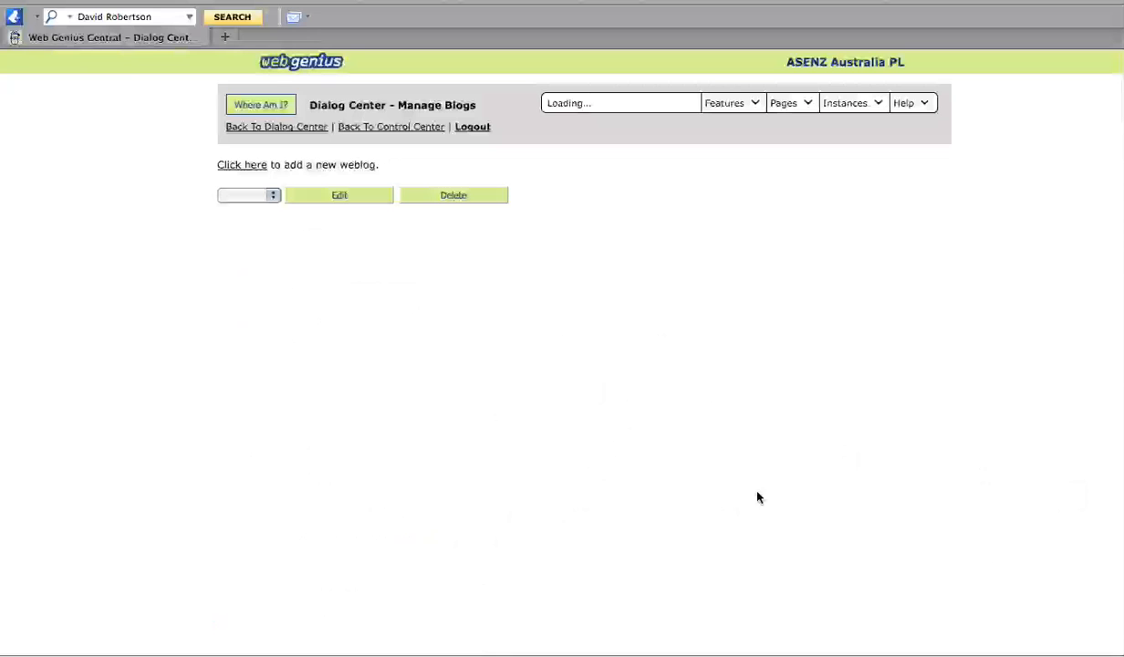
left_click(270, 195)
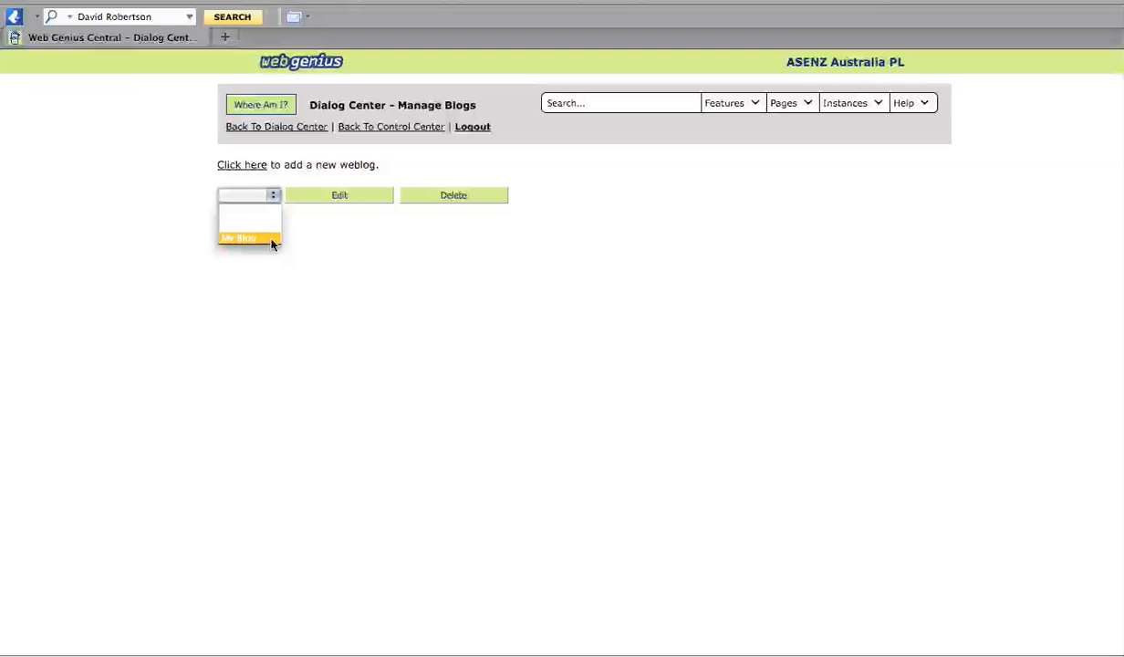
left_click(372, 244)
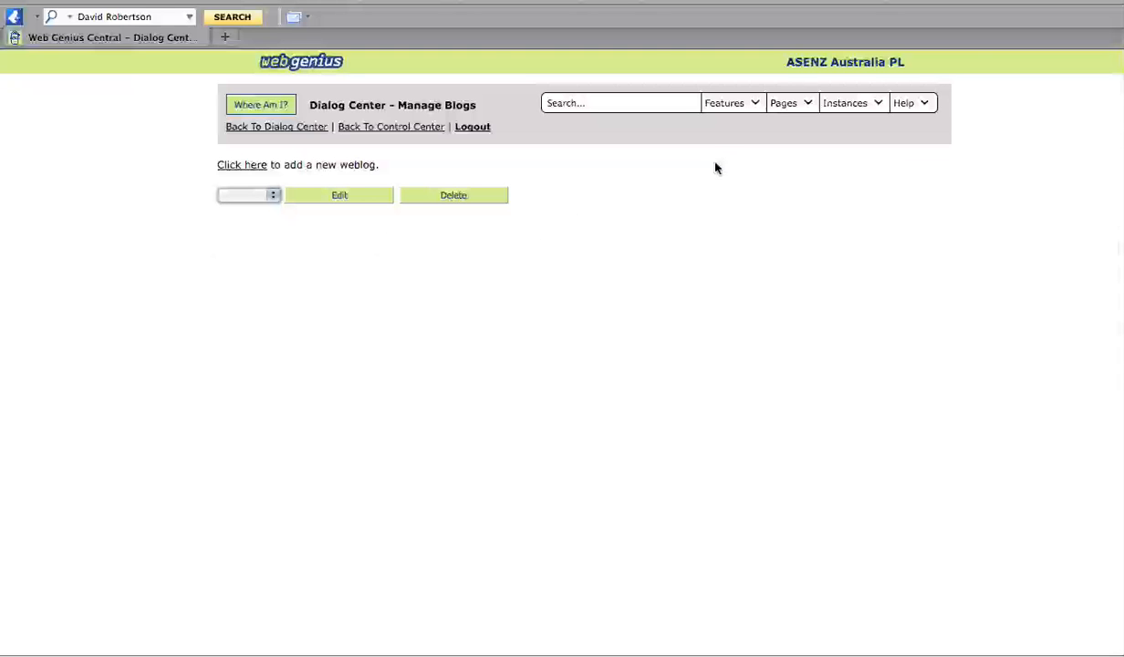
left_click(745, 107)
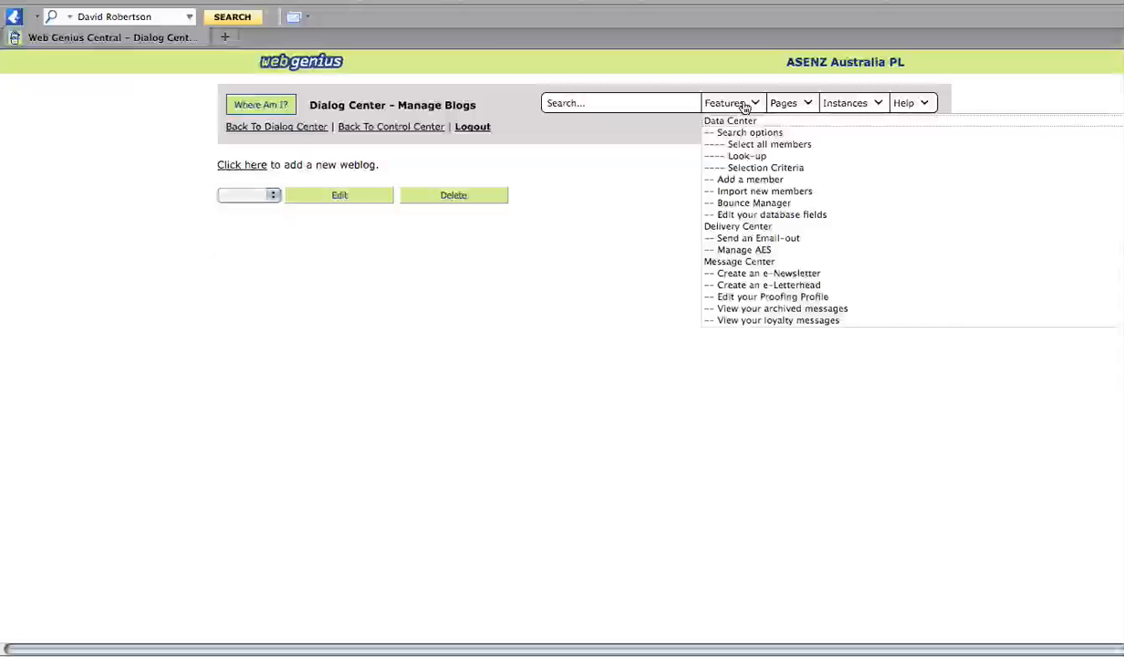
left_click_drag(987, 374, 893, 157)
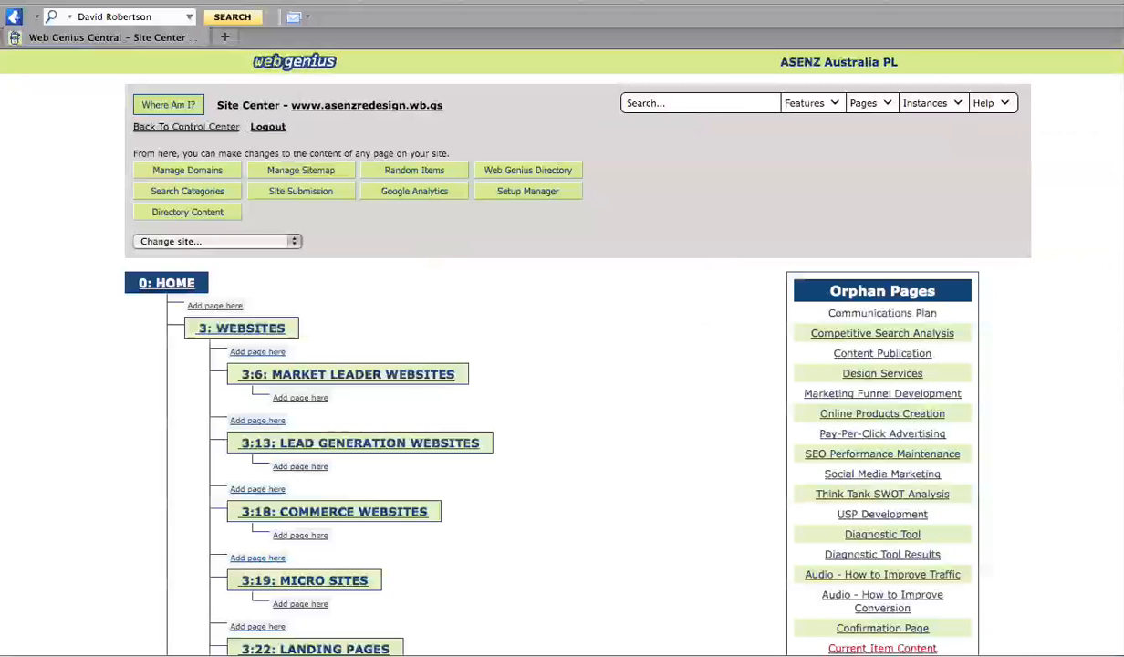
Add an orphan page titled My Blog using the 2 Col Page 09 template and save it.
scroll(547, 365, "down", 5)
scroll(547, 365, "up", 2)
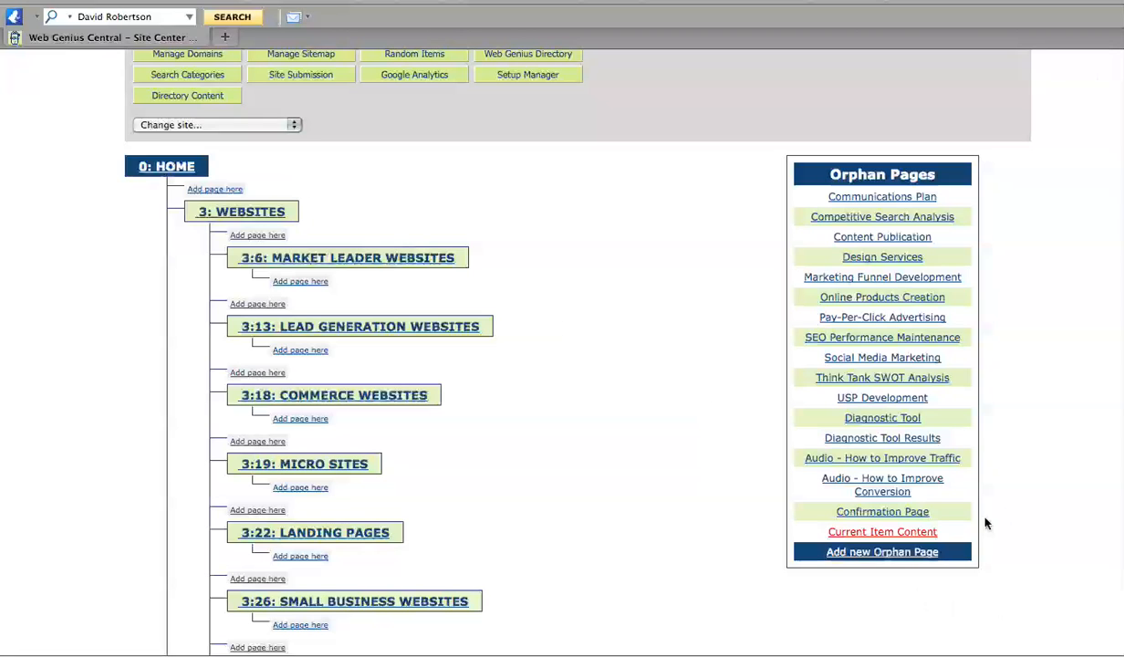
left_click(900, 554)
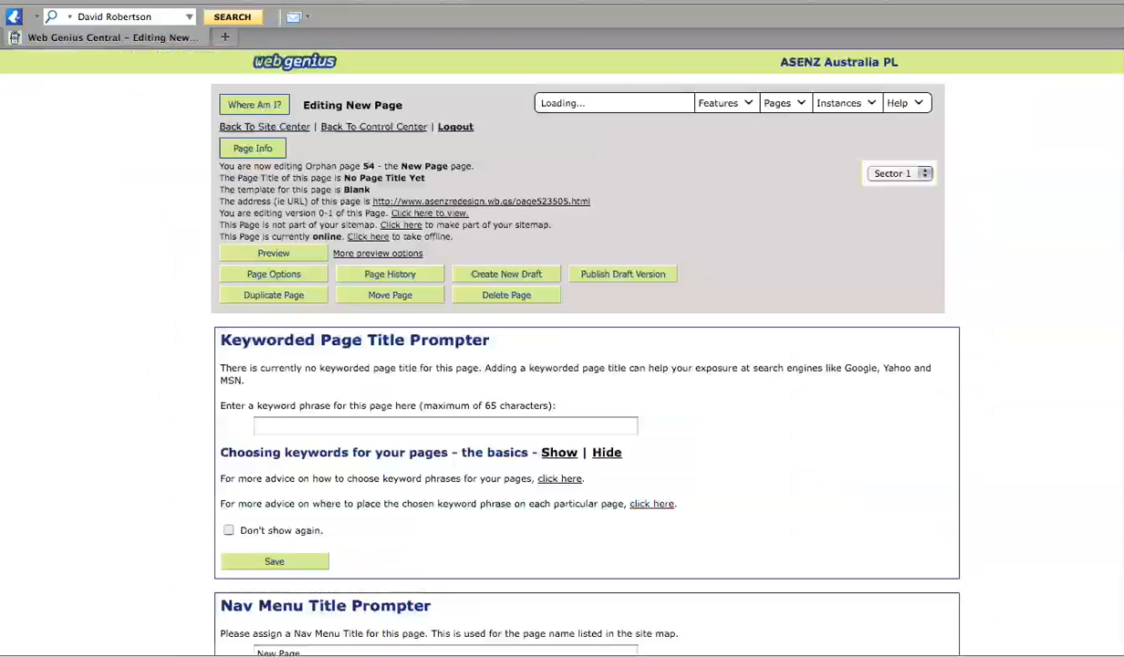
scroll(584, 364, "down", 6)
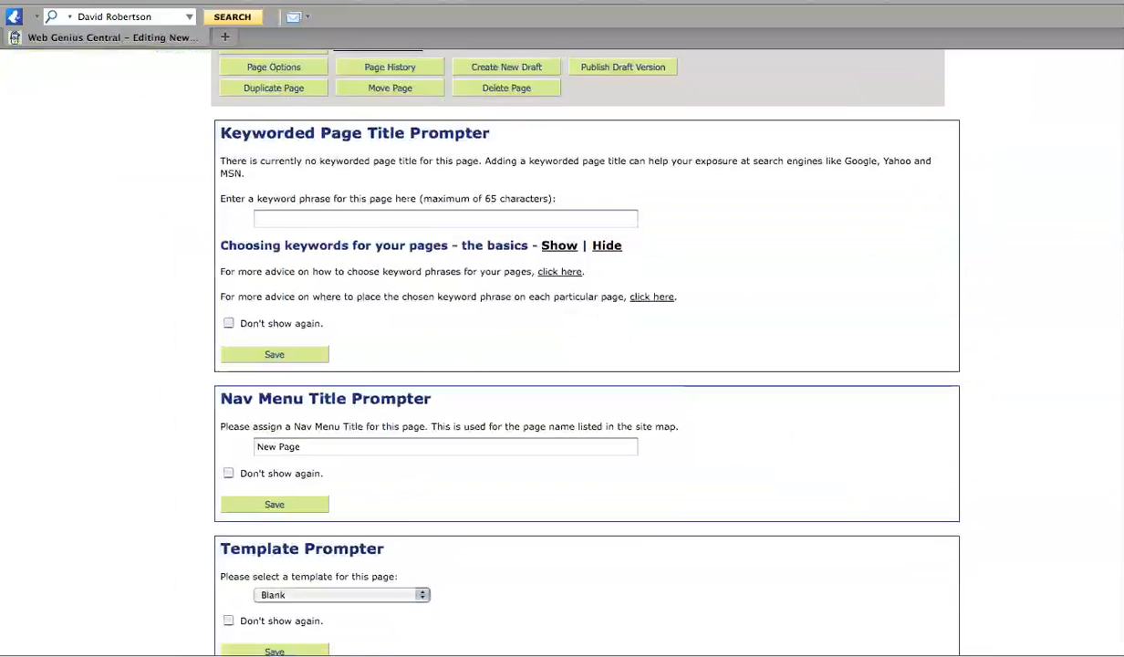
left_click_drag(352, 403, 173, 383)
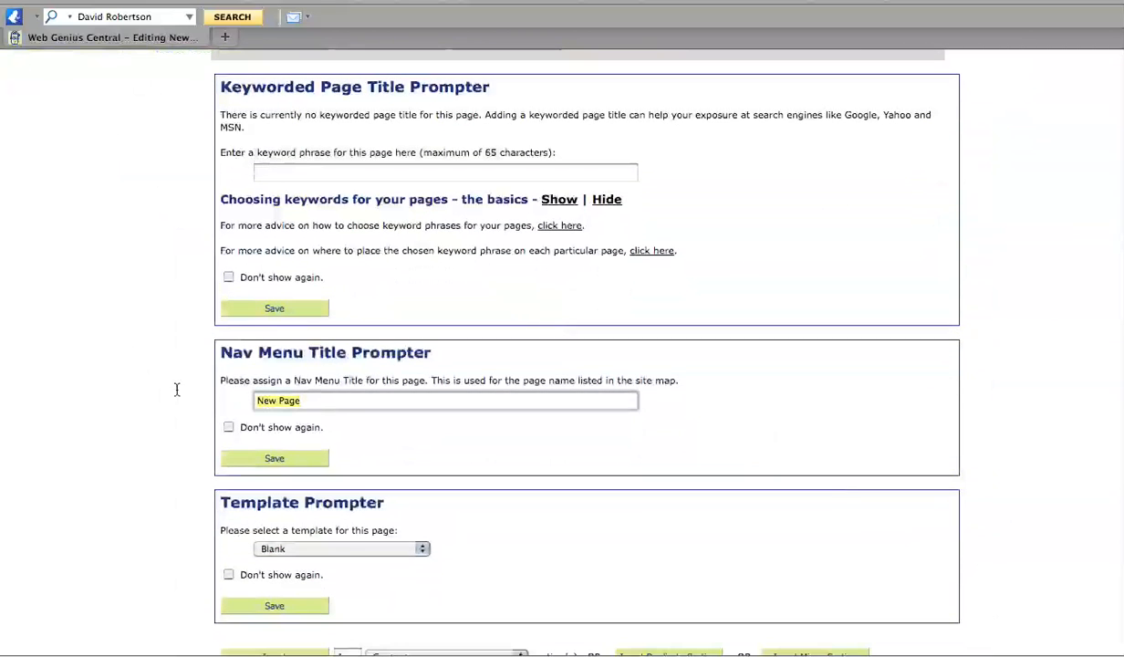
type("My Blog")
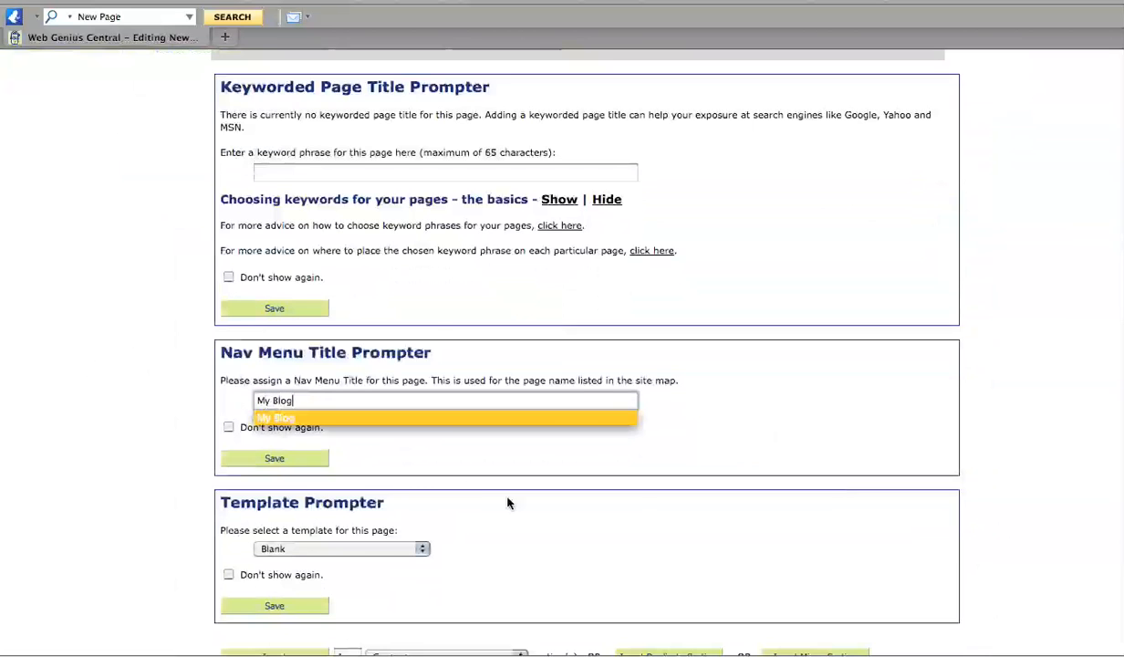
left_click(411, 550)
scroll(402, 448, "down", 2)
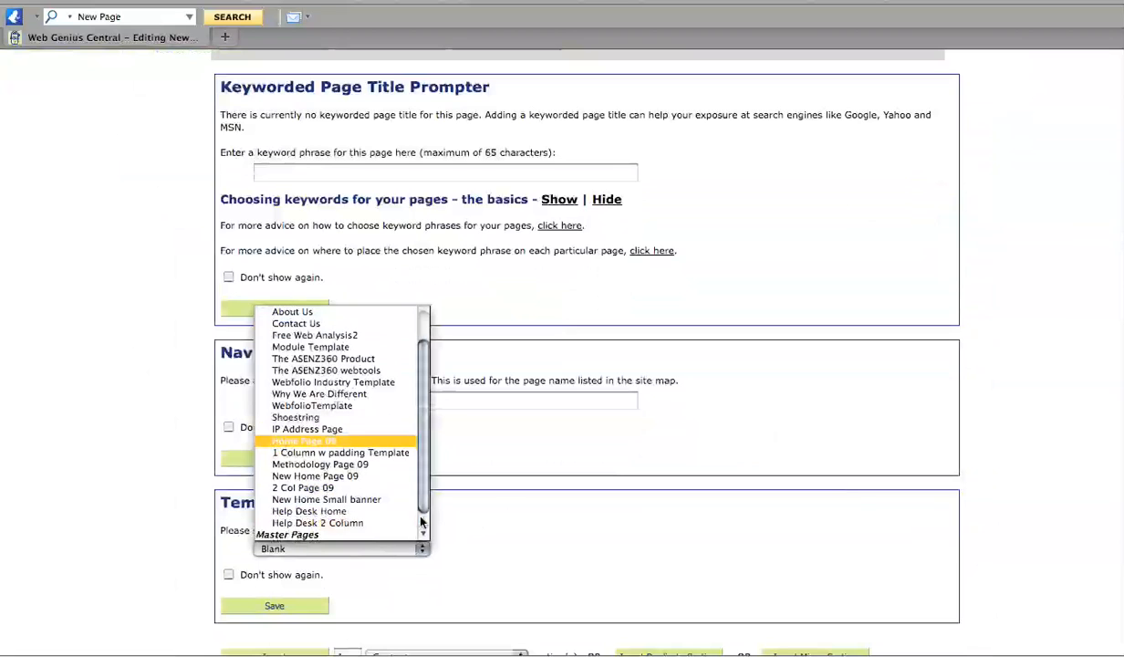
left_click(319, 491)
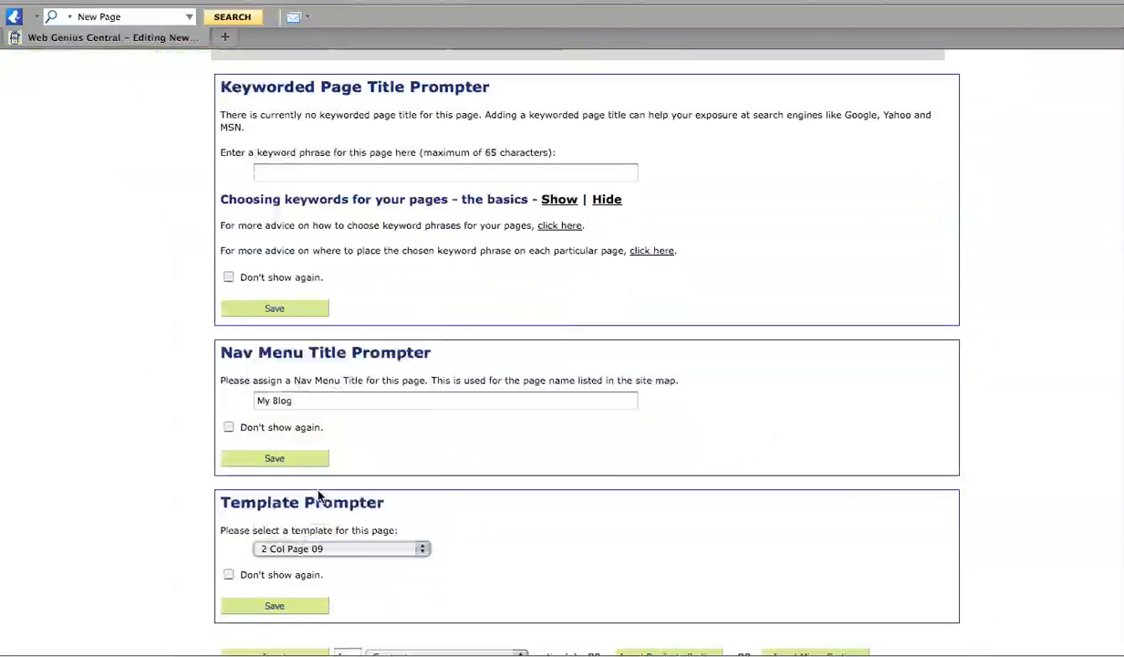
left_click(296, 607)
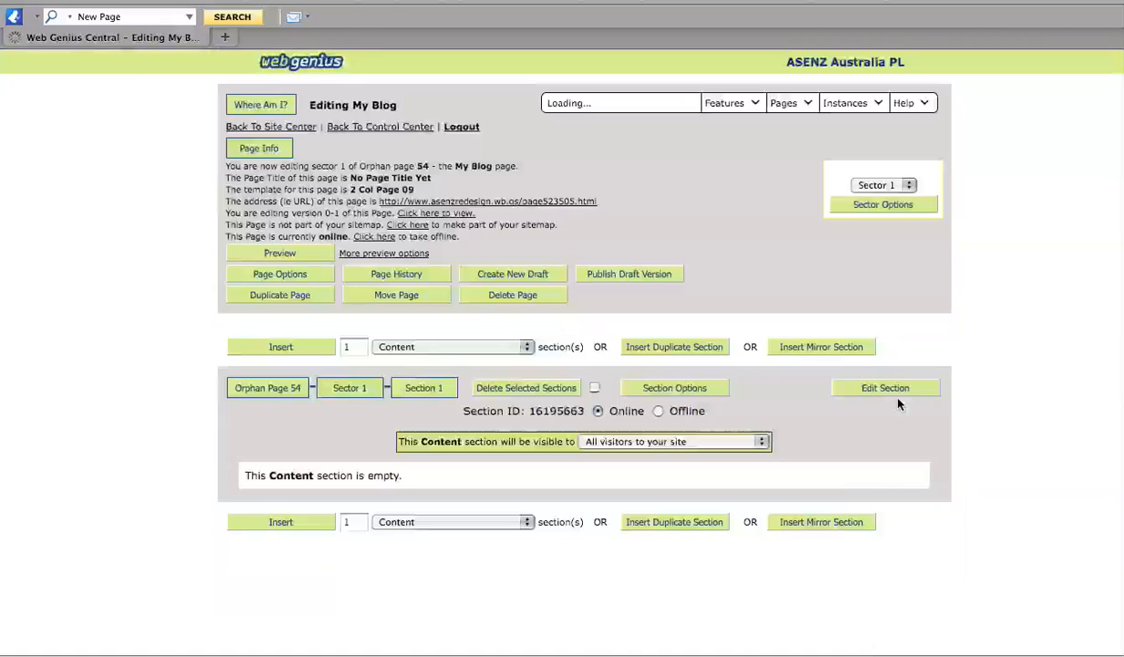
In Page Options, set 'Is this a blog page?' to Yes, choose the My Blog blog, and save.
left_click(299, 276)
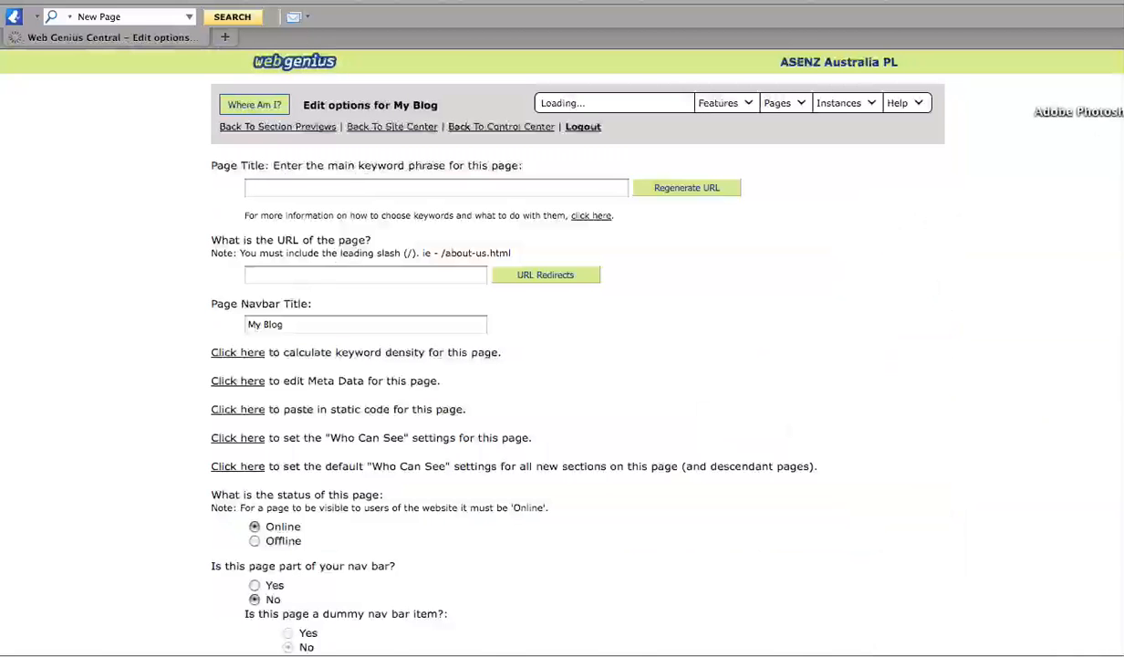
scroll(562, 364, "down", 10)
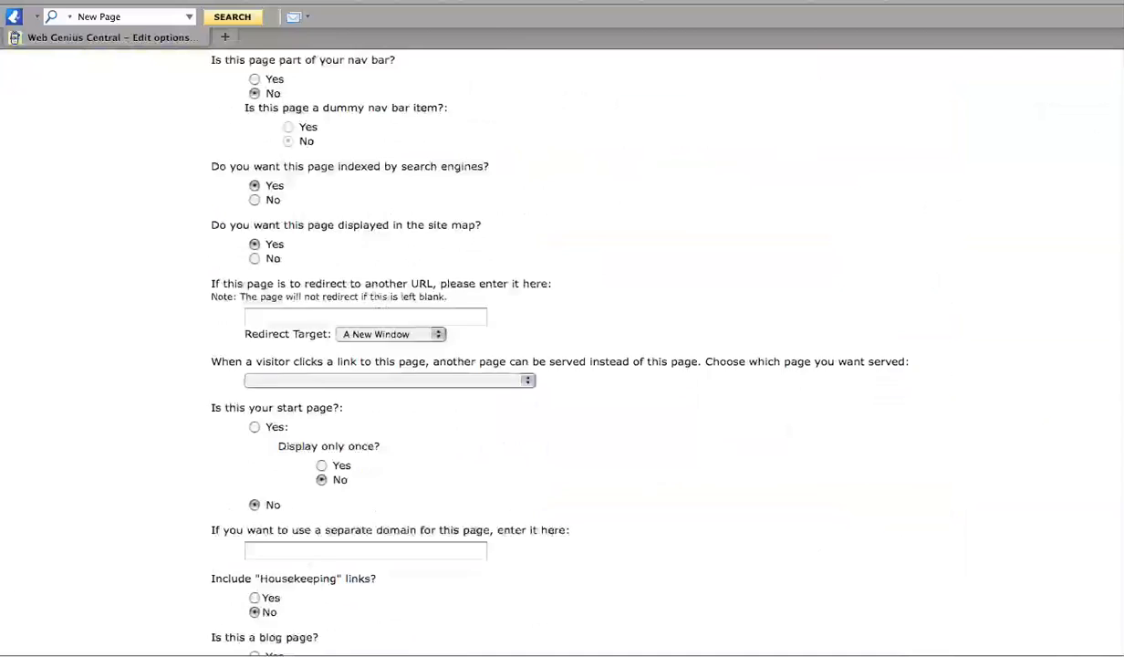
scroll(562, 365, "down", 8)
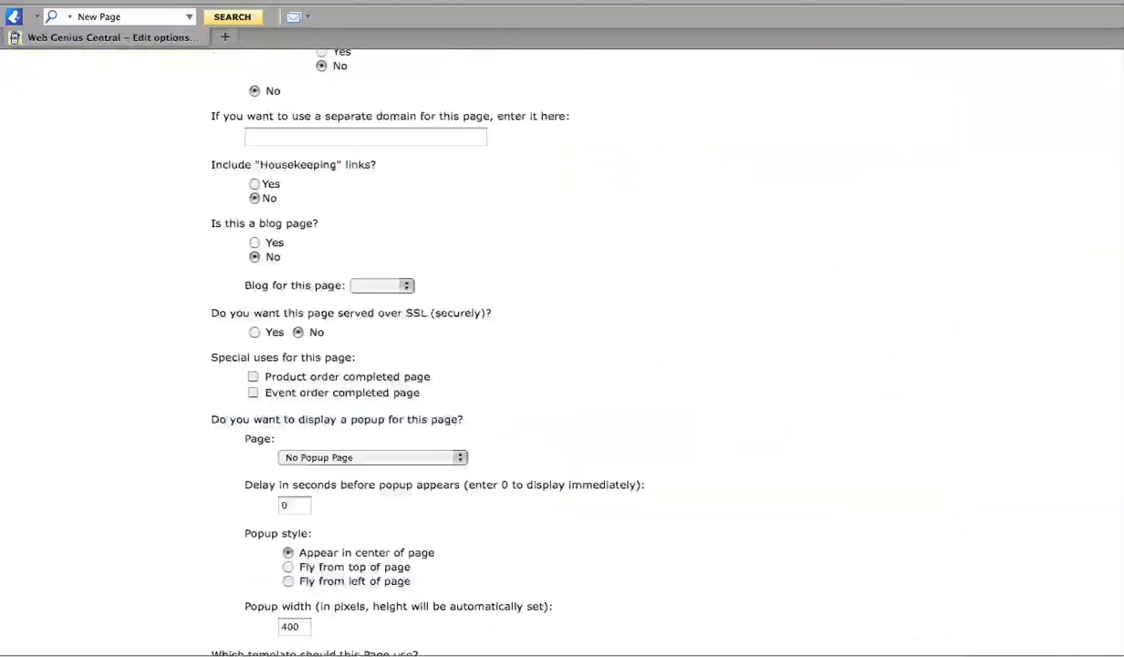
scroll(562, 365, "down", 2)
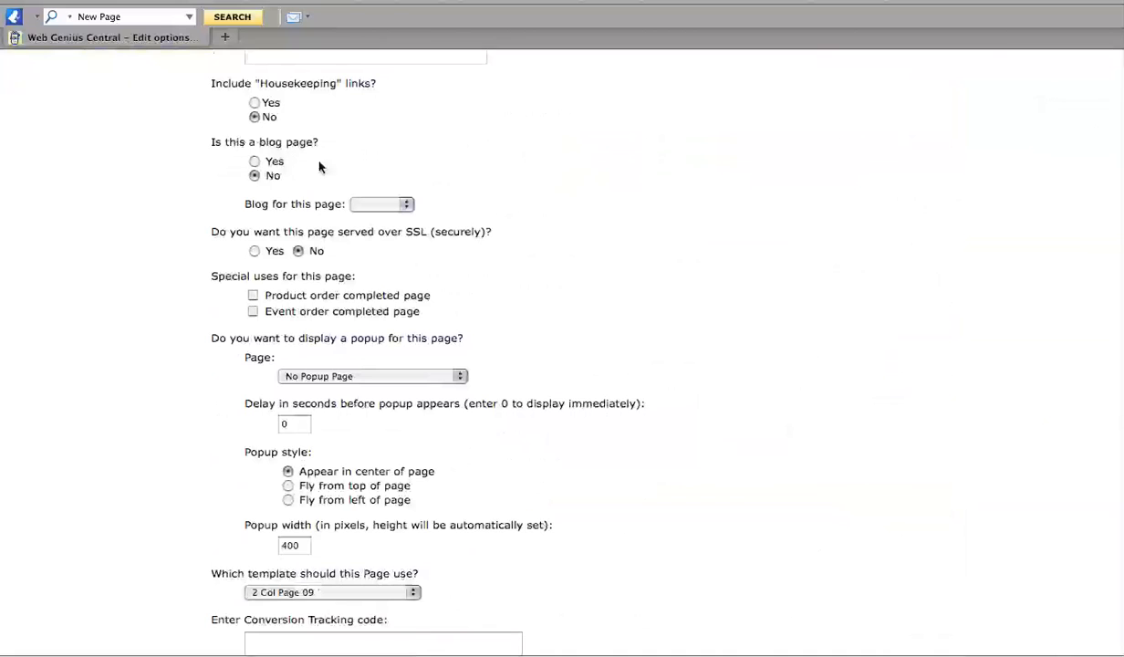
left_click(254, 161)
left_click(407, 204)
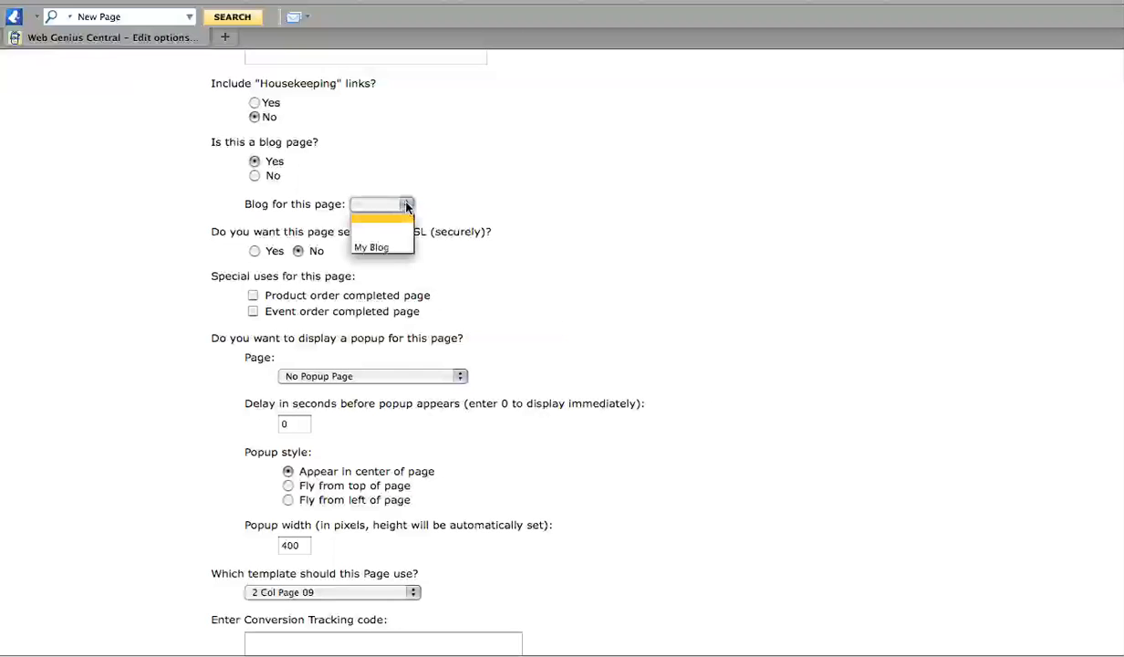
left_click(371, 247)
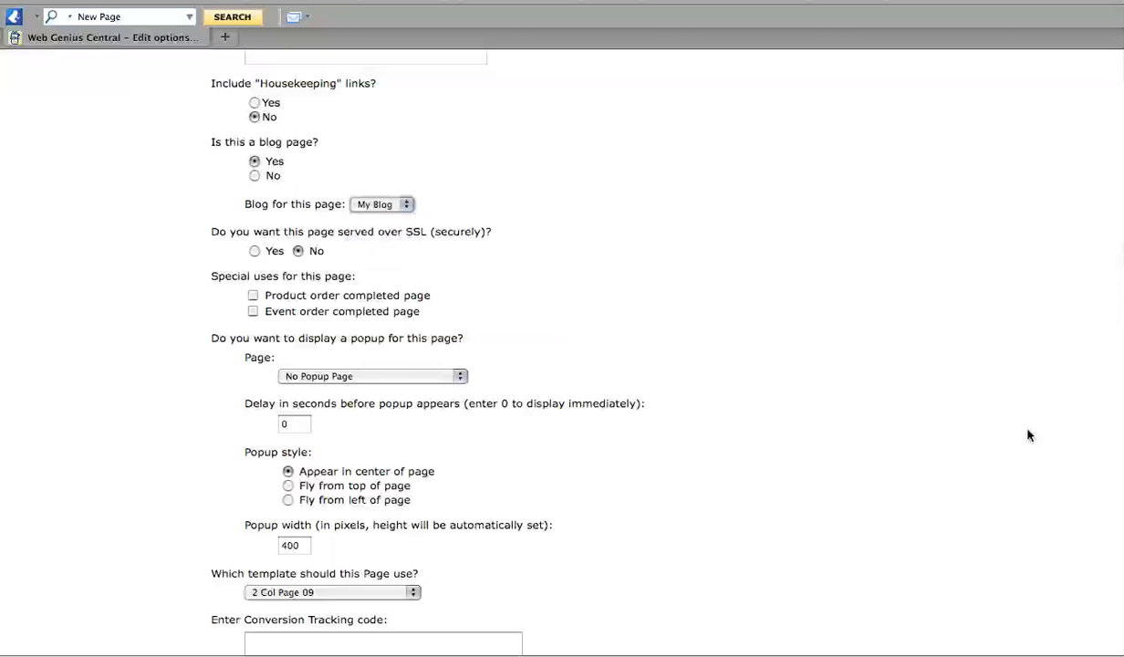
scroll(562, 365, "down", 3)
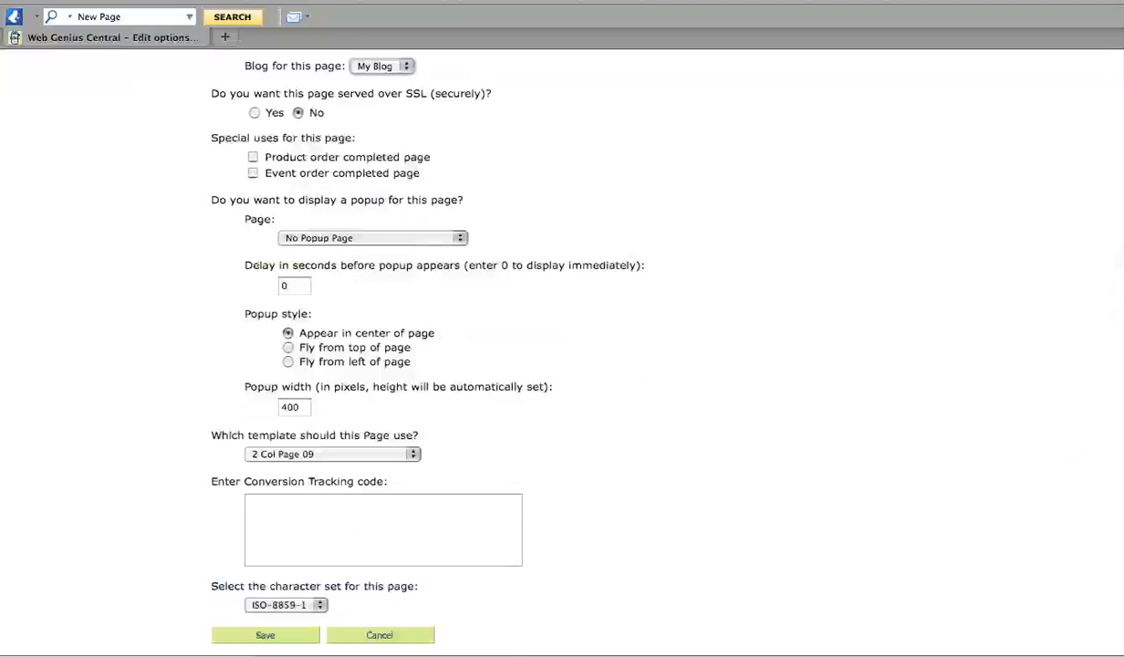
left_click(269, 635)
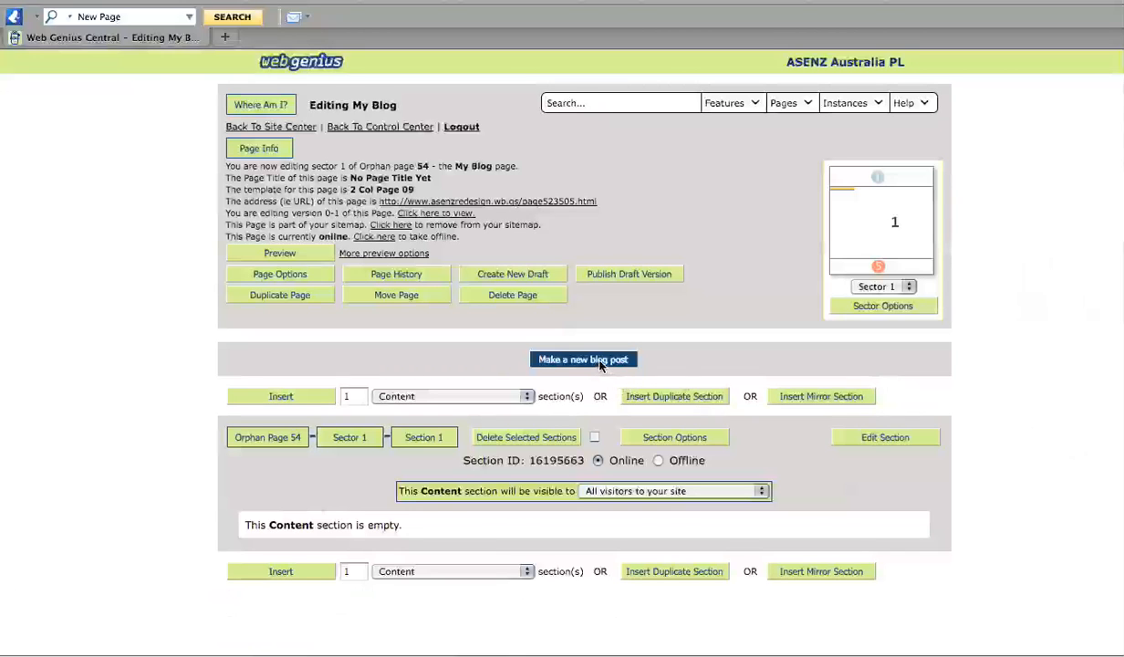
Start a new post titled 'Introducing My Blog' with the author's full name as Blogger Name.
left_click(600, 362)
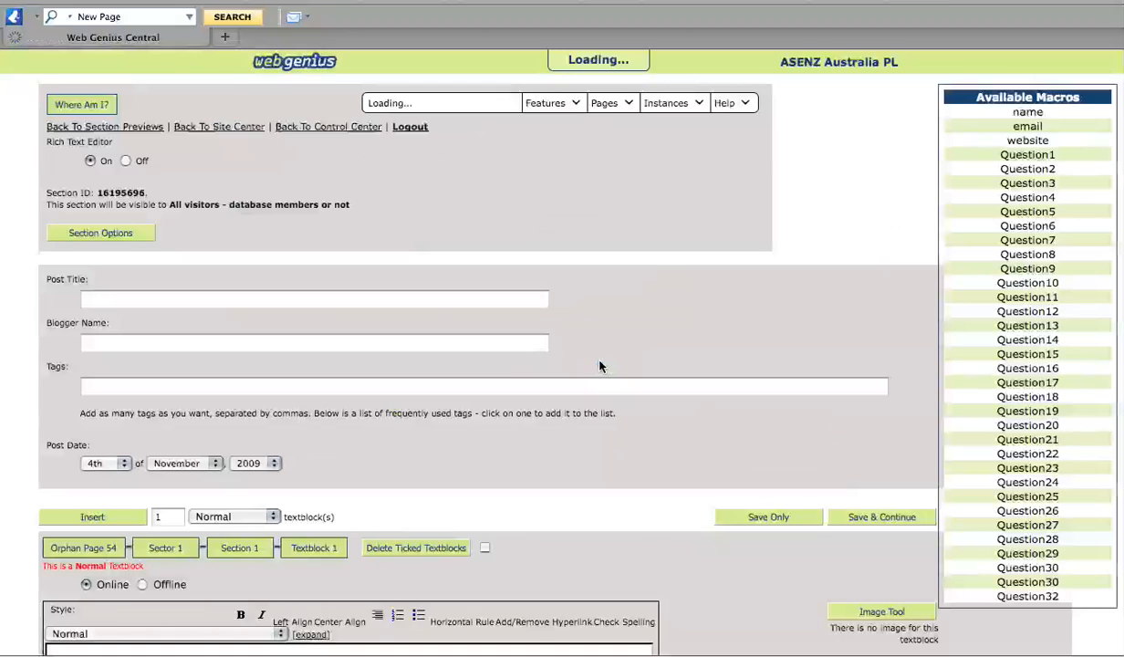
left_click(119, 299)
type("T")
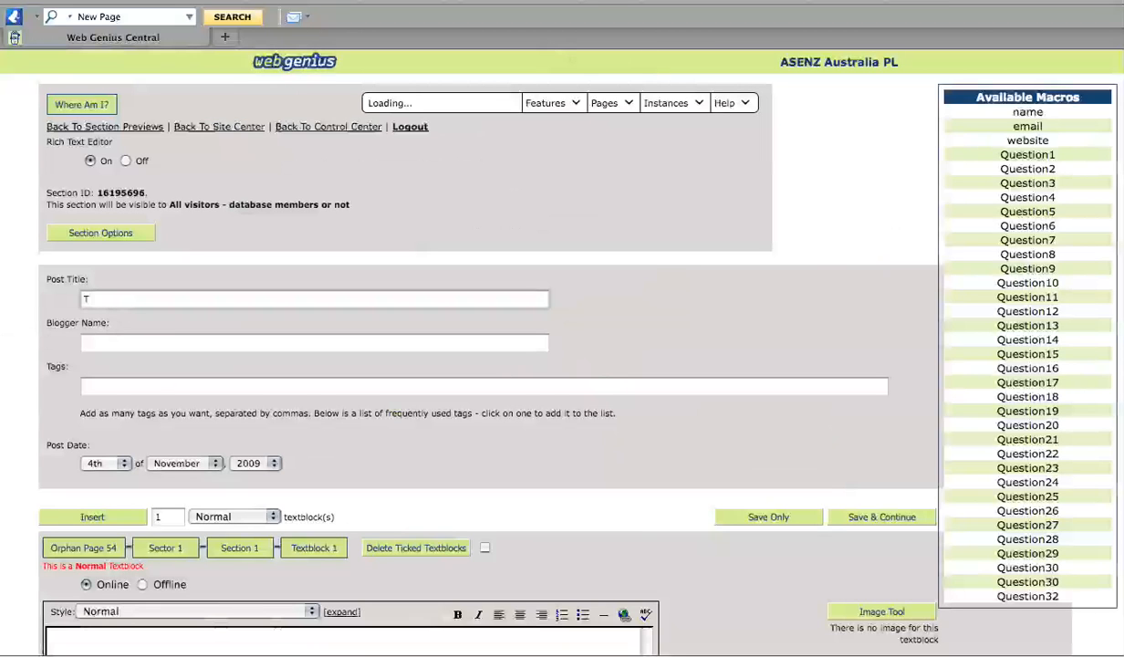
type("itle")
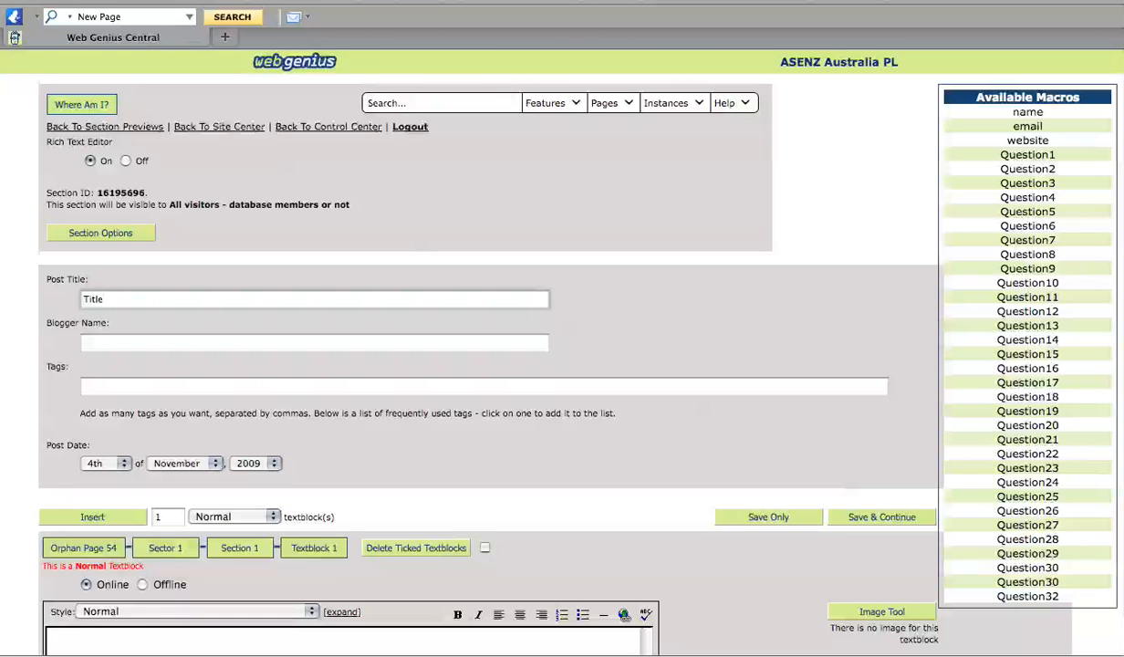
key("BackSpace")
key("BackSpace")
key("BackSpace")
key("BackSpace")
key("BackSpace")
type("Introducing My Blog")
left_click(84, 340)
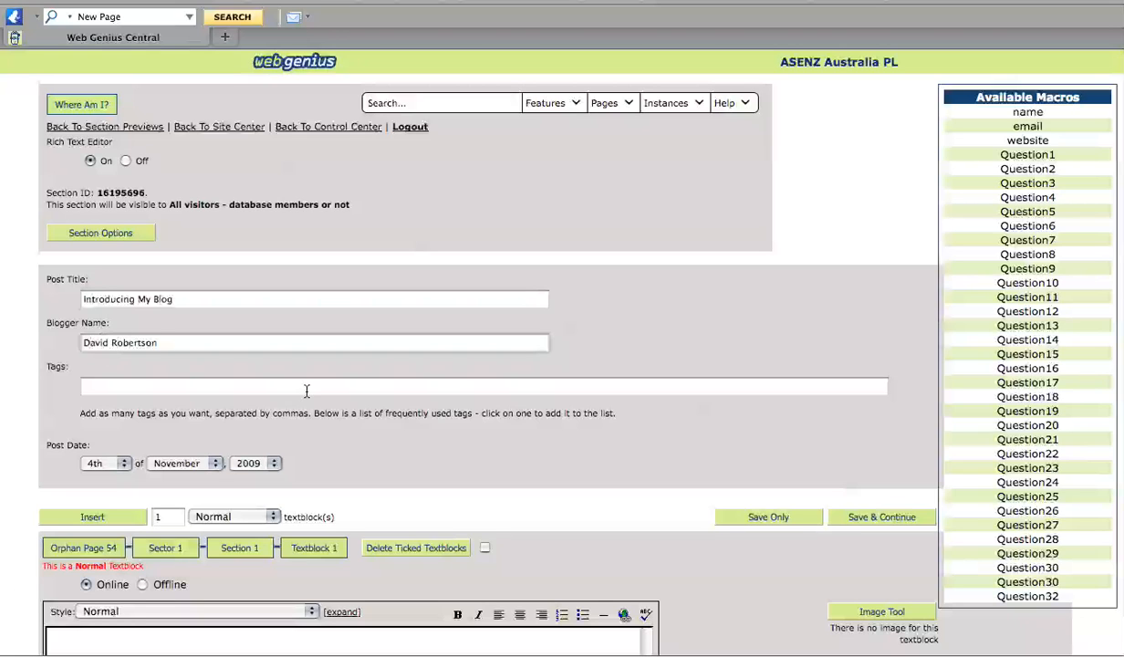
Type three lines of placeholder 'Text' into the post body.
scroll(315, 228, "down", 5)
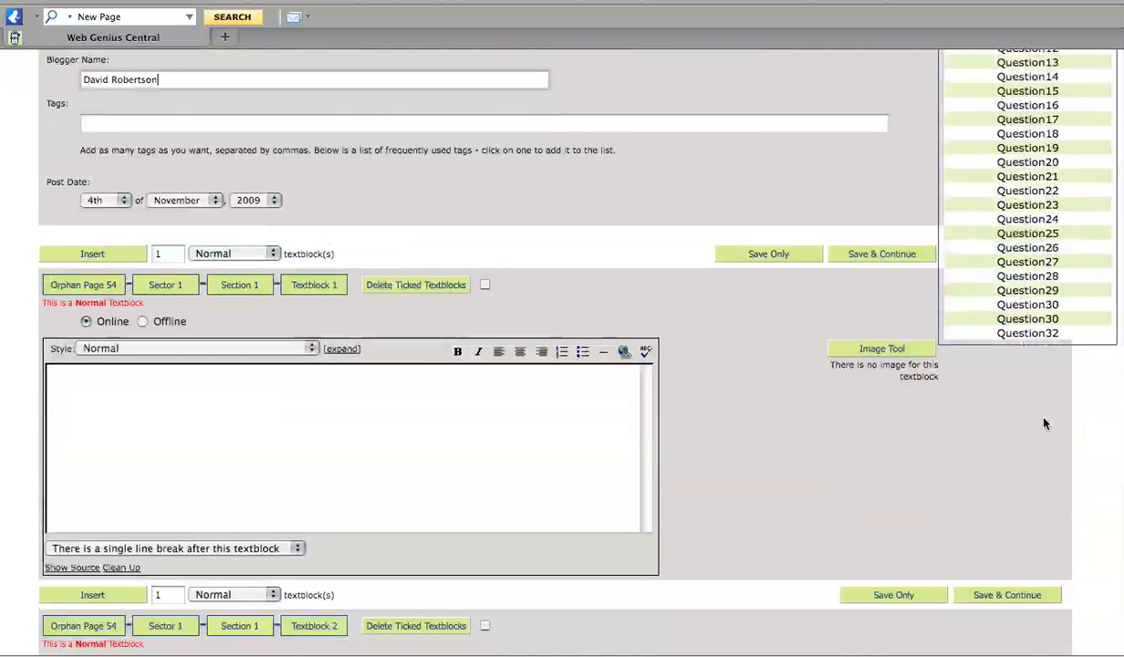
scroll(559, 339, "down", 1)
scroll(375, 319, "down", 2)
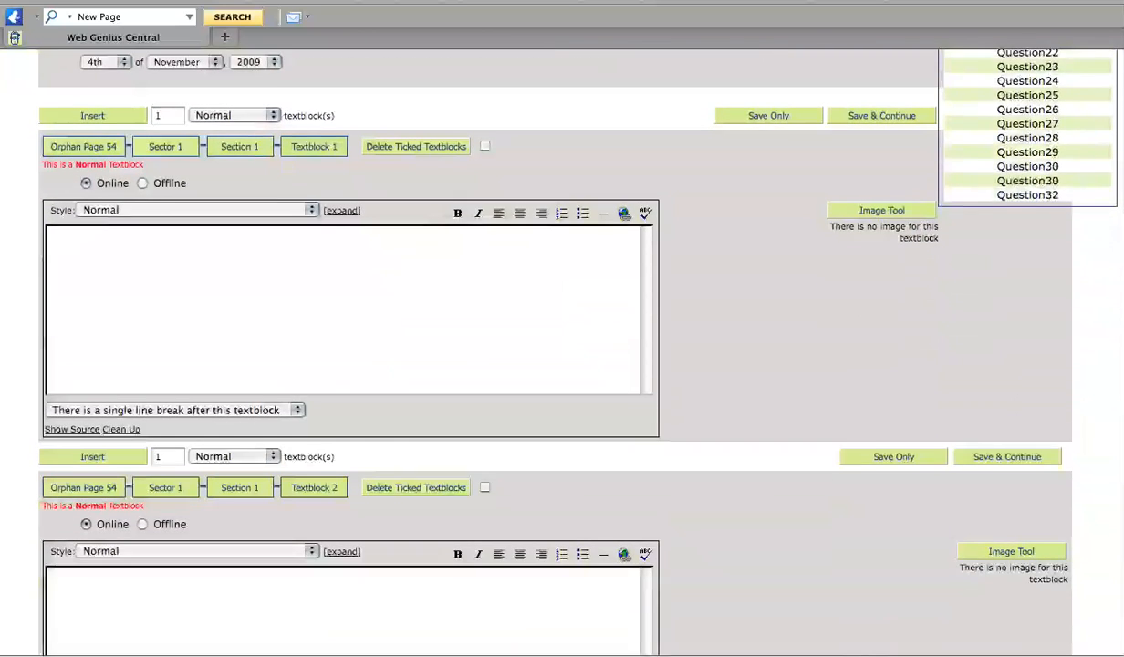
left_click(306, 301)
type("Text")
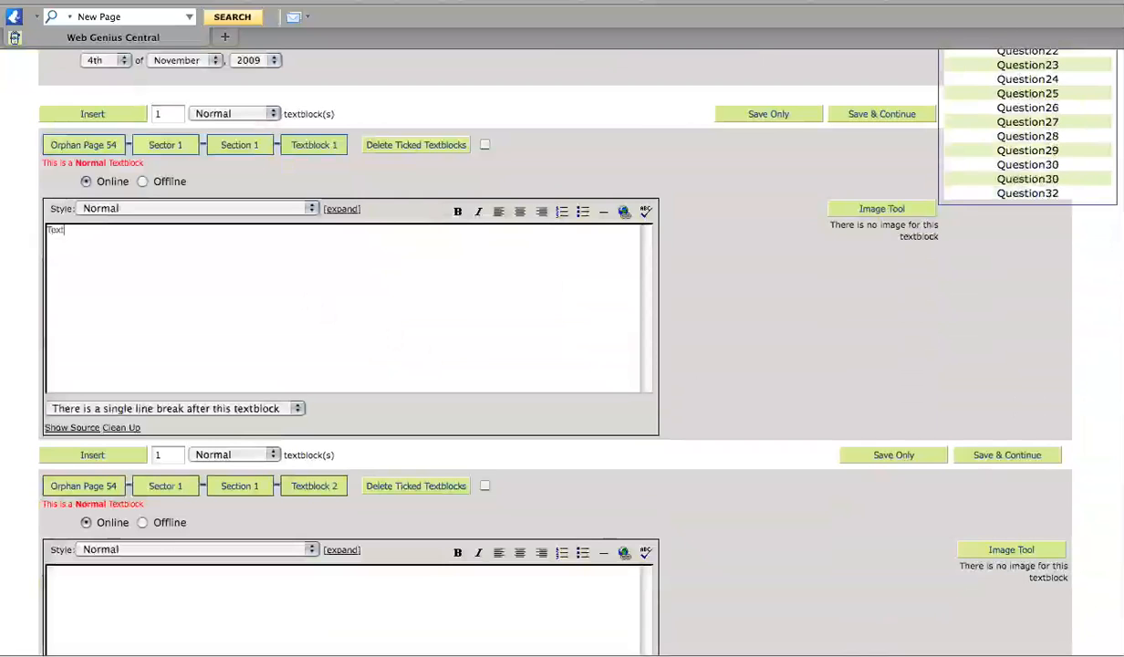
key("Return")
type("T")
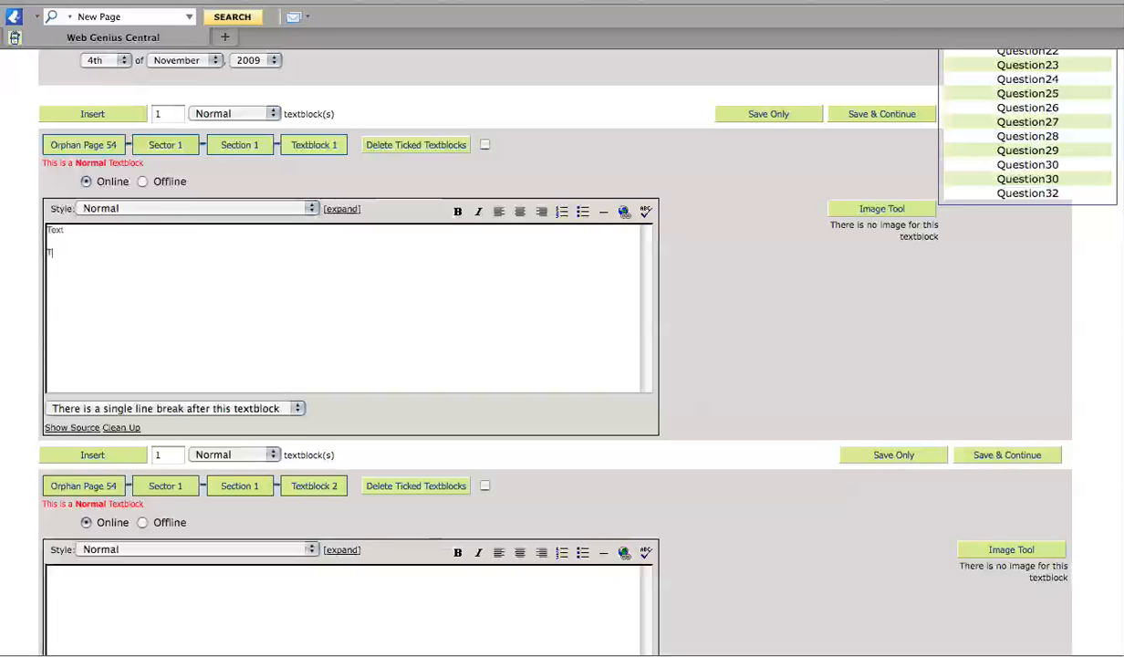
type("ext Text")
Apply the (DC) Normal style to the body and save the post.
left_click(169, 208)
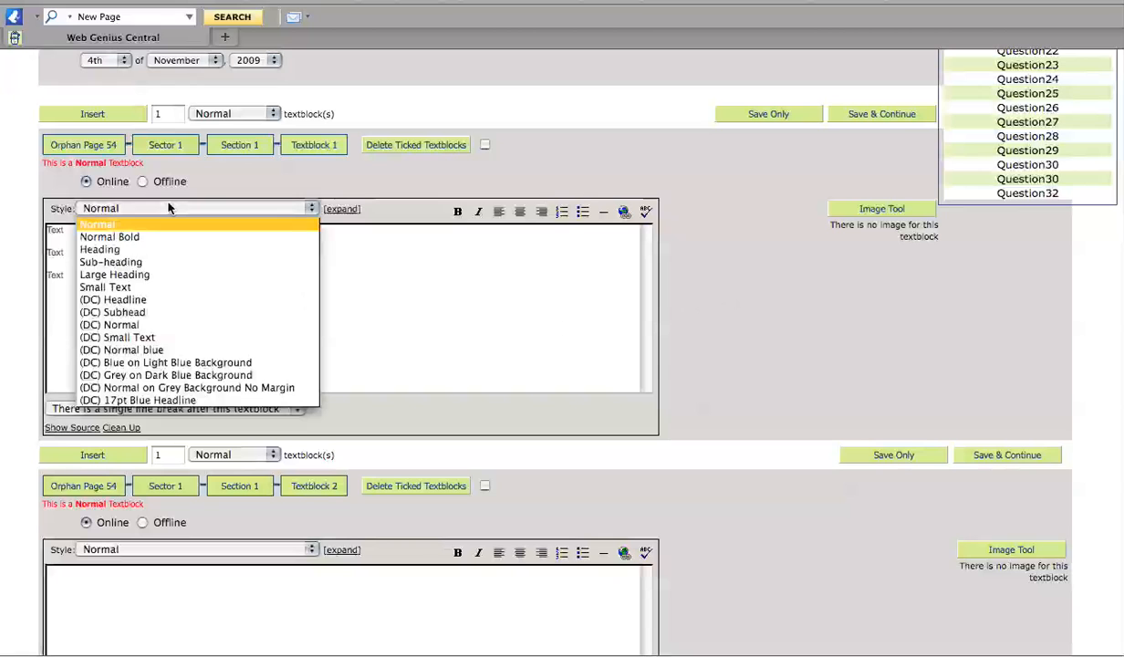
left_click(153, 326)
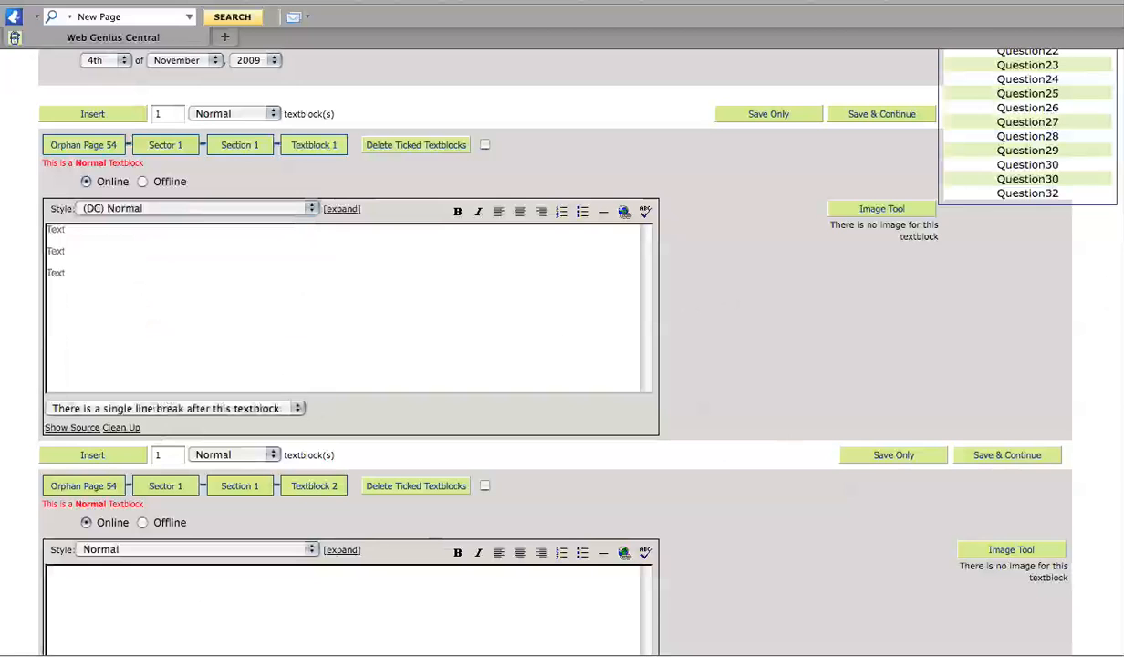
scroll(1019, 326, "up", 5)
left_click(875, 490)
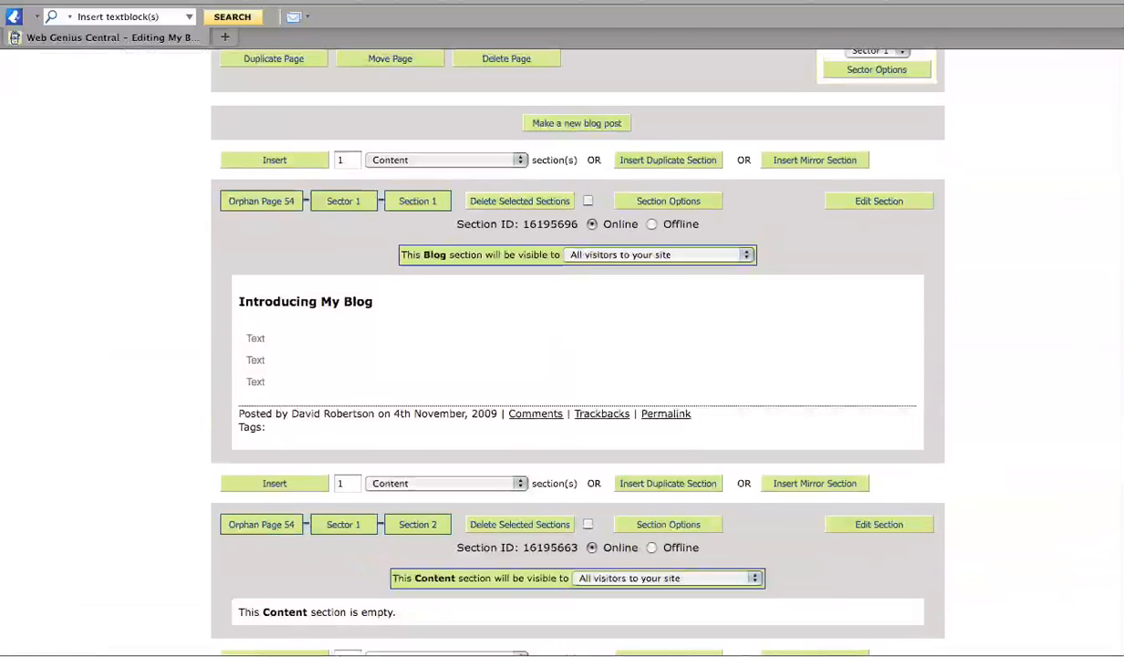
Scroll up to review the saved 'Introducing My Blog' post on the My Blog page.
scroll(575, 347, "up", 4)
scroll(575, 347, "up", 2)
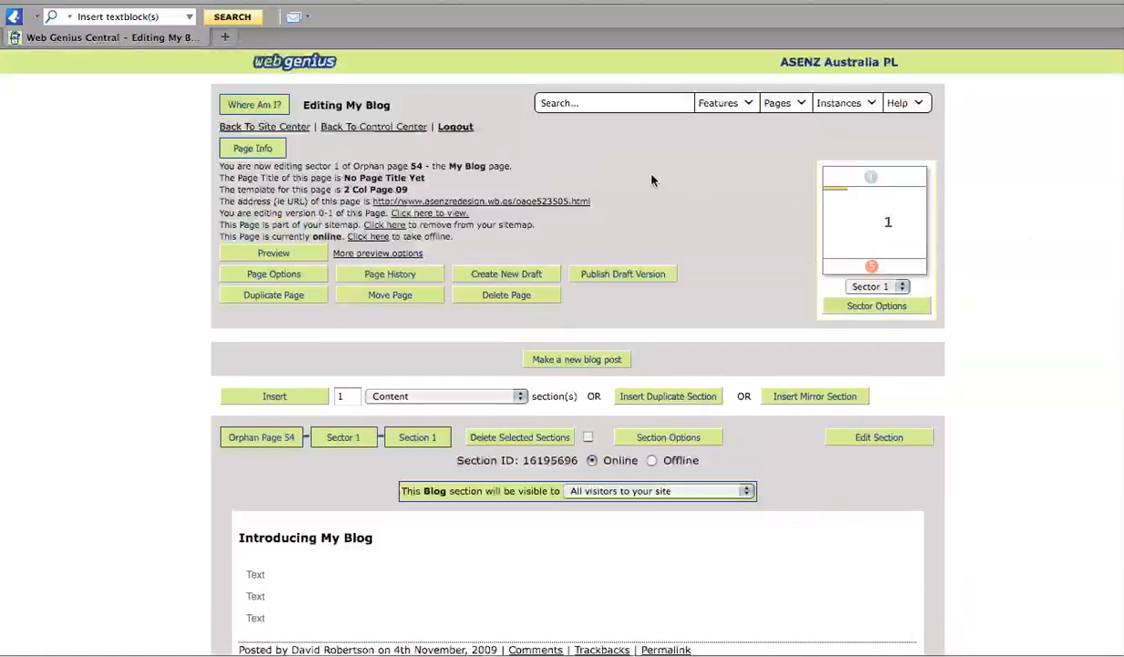
Open the live My Blog page in a new tab, look it over, and return to the editor.
left_click(448, 215)
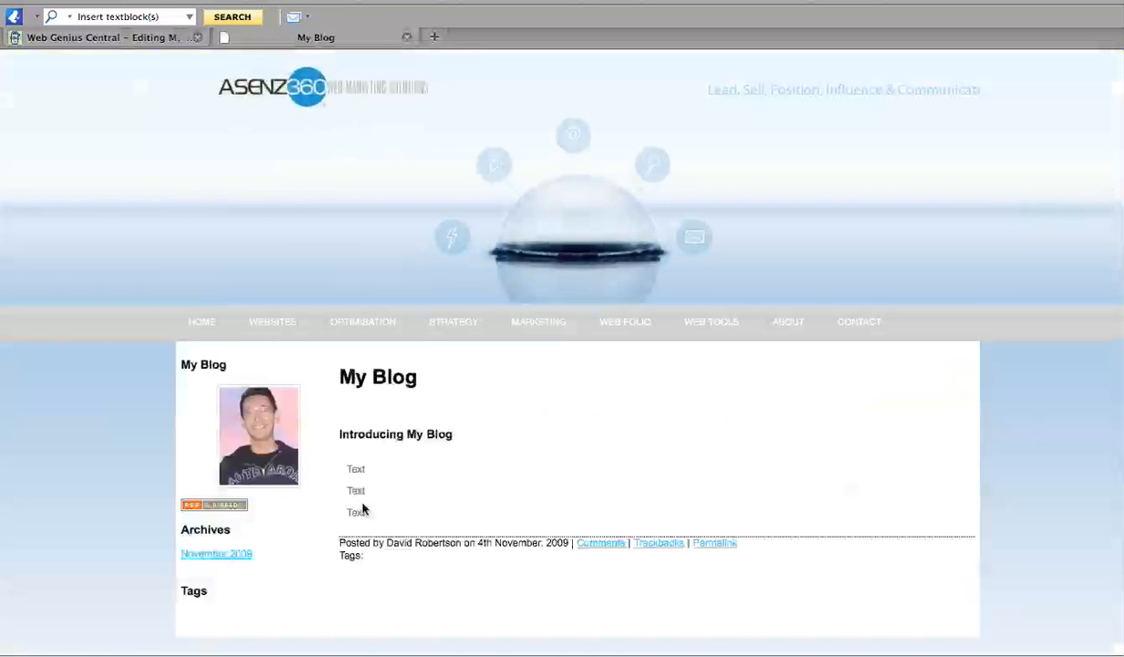
left_click(123, 39)
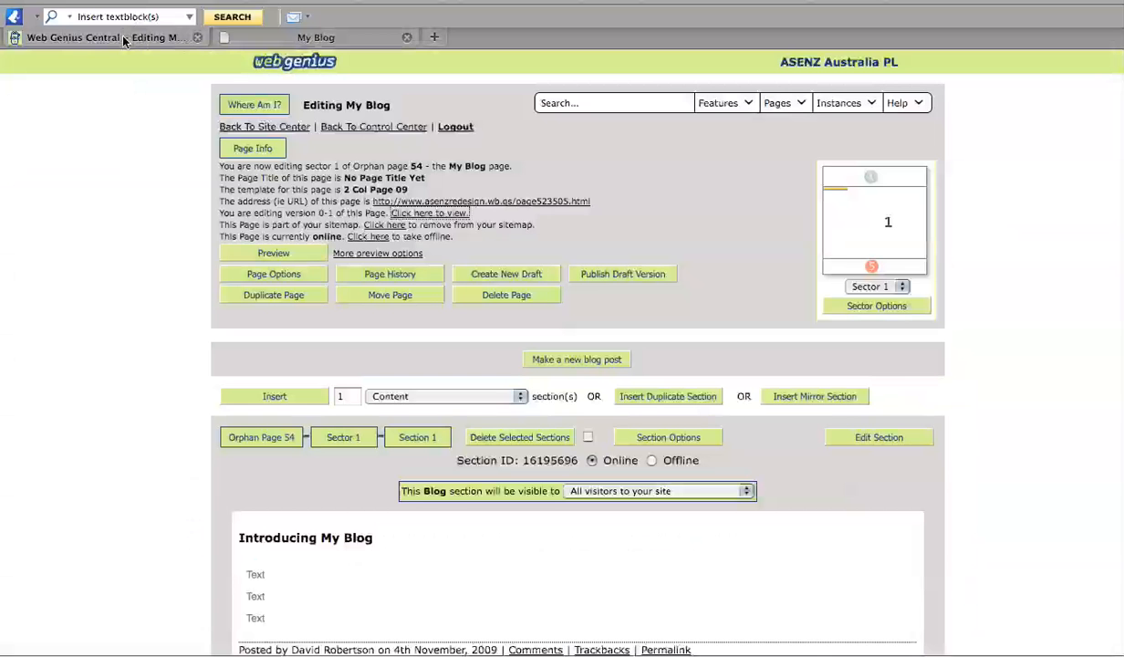
scroll(562, 347, "down", 3)
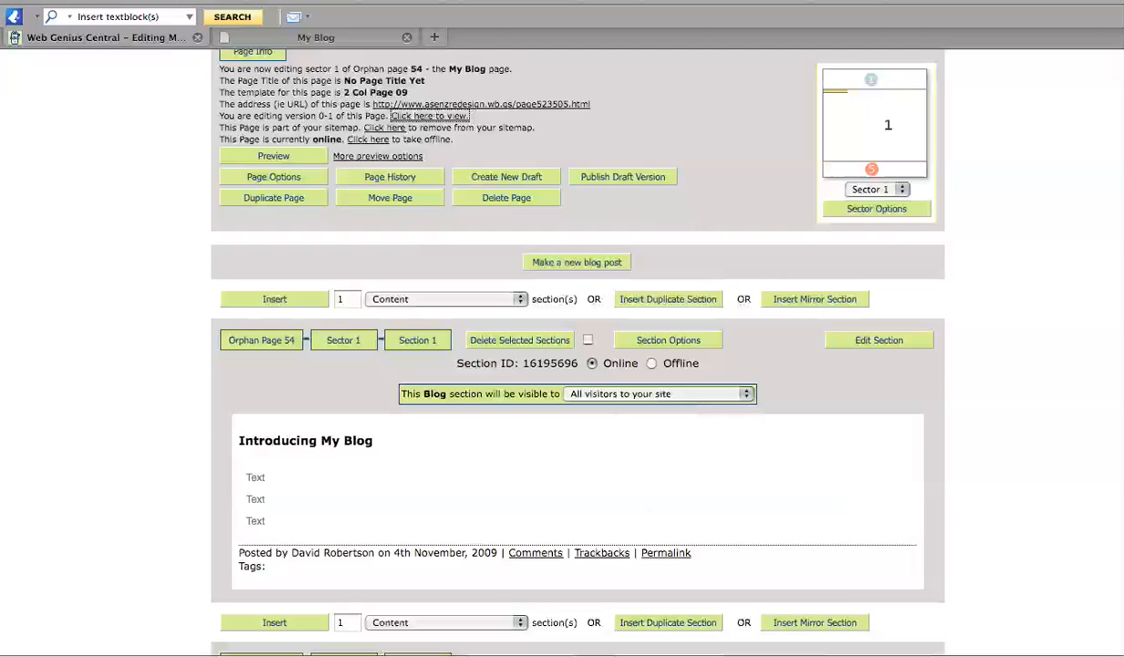
scroll(562, 347, "up", 3)
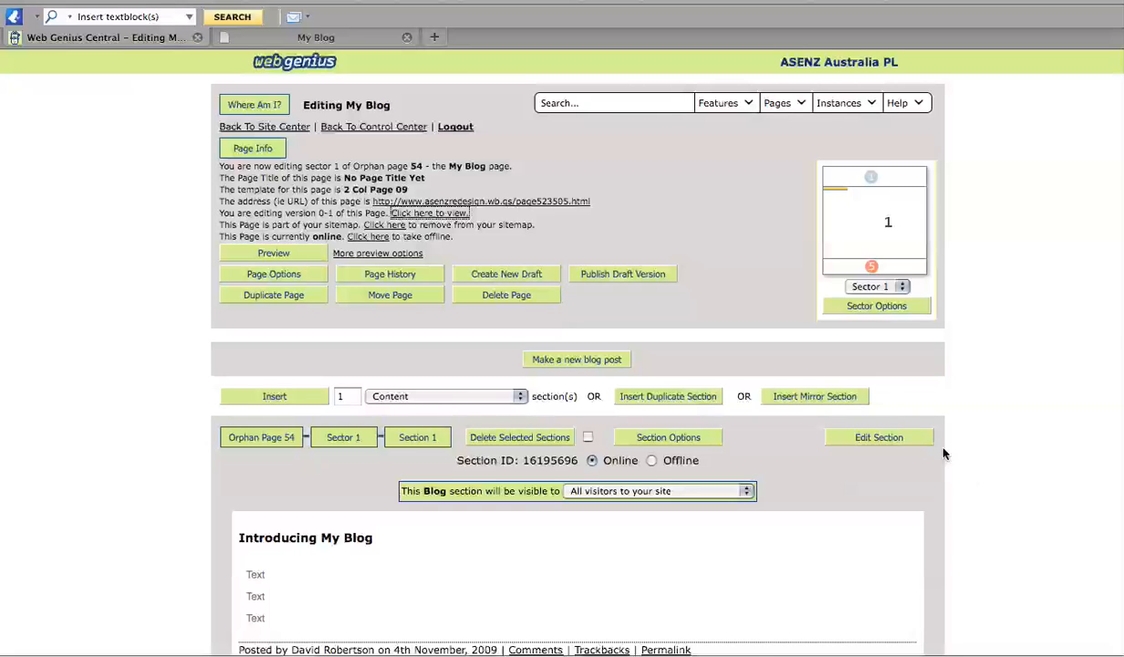
Insert a Blog Feed section into sector 2 of the My Blog page.
left_click(901, 288)
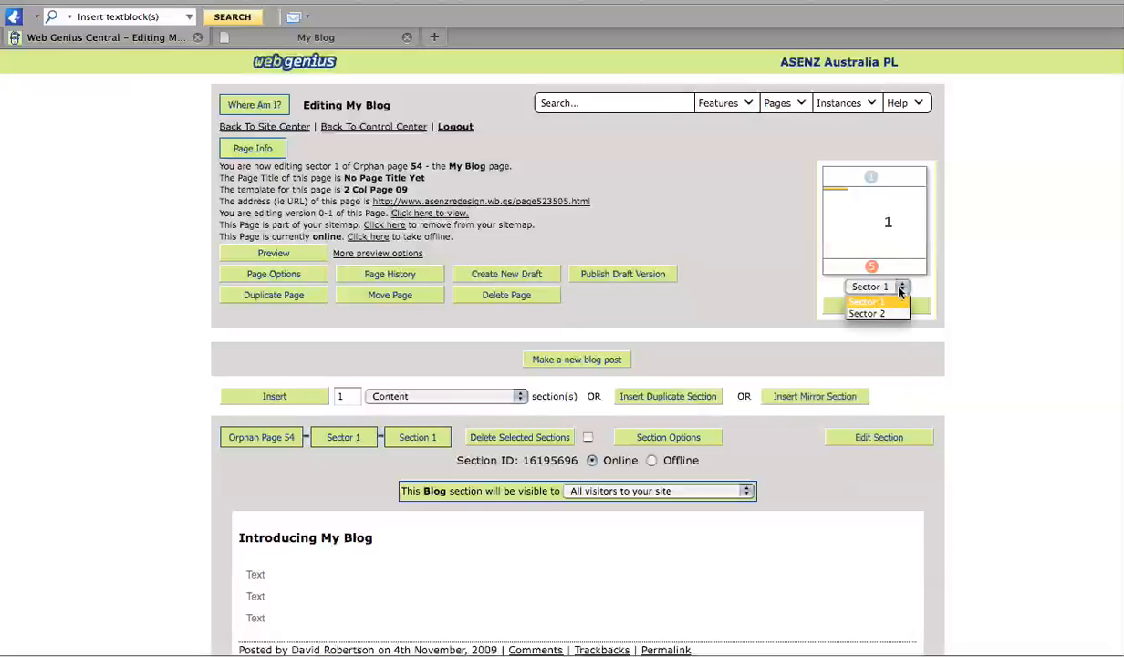
left_click(857, 300)
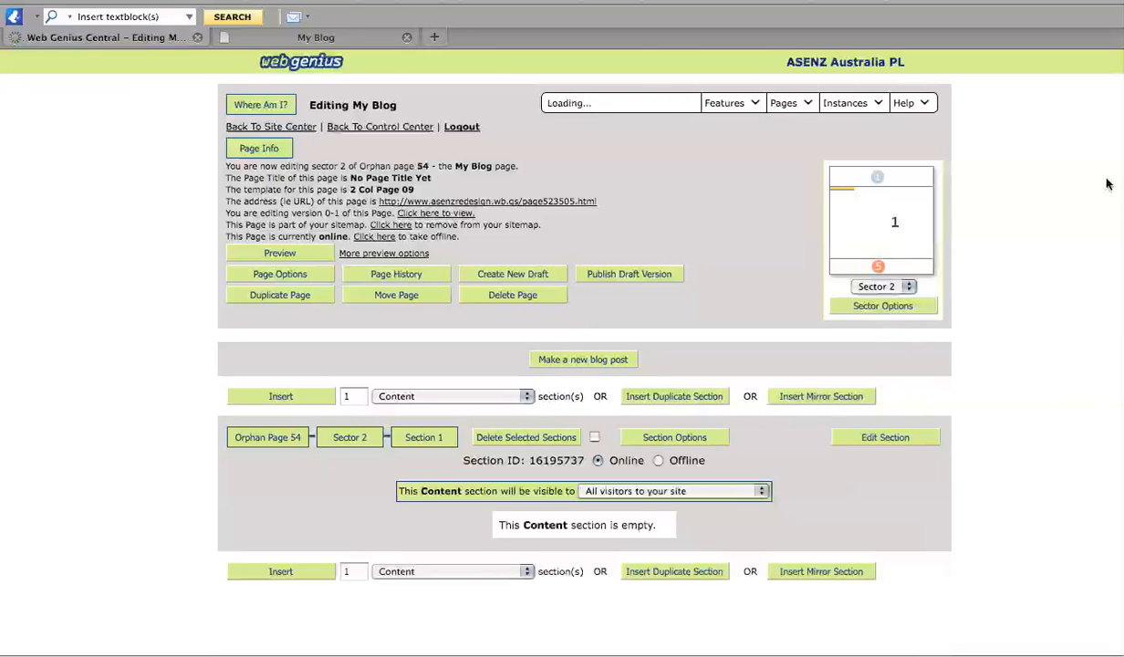
left_click(409, 395)
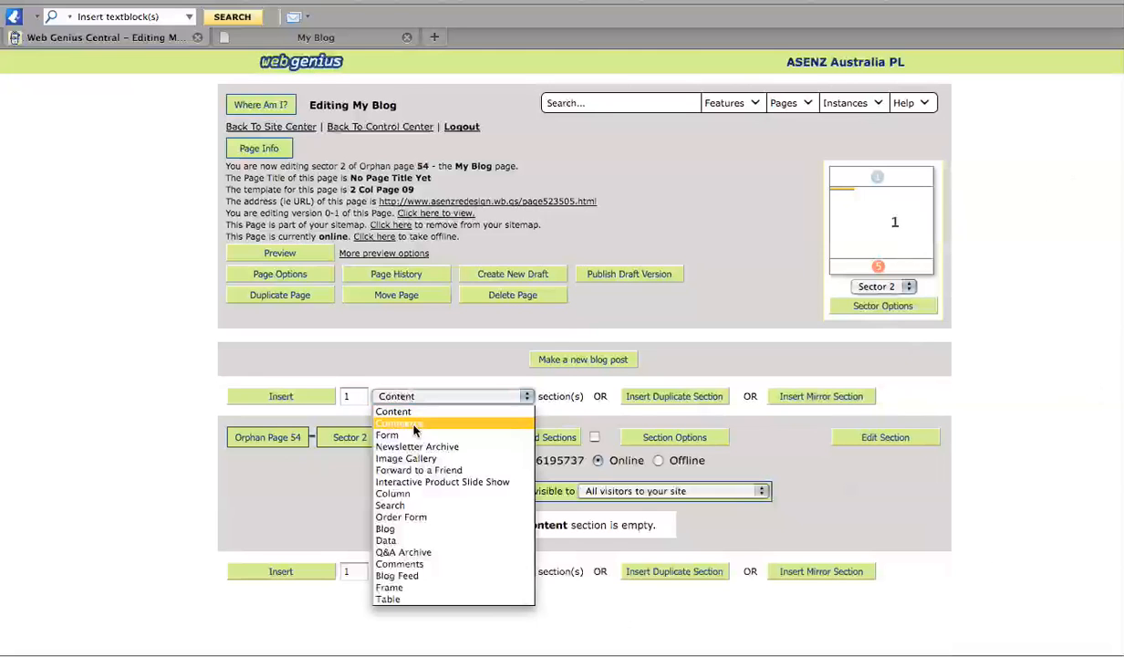
left_click(421, 579)
left_click(292, 396)
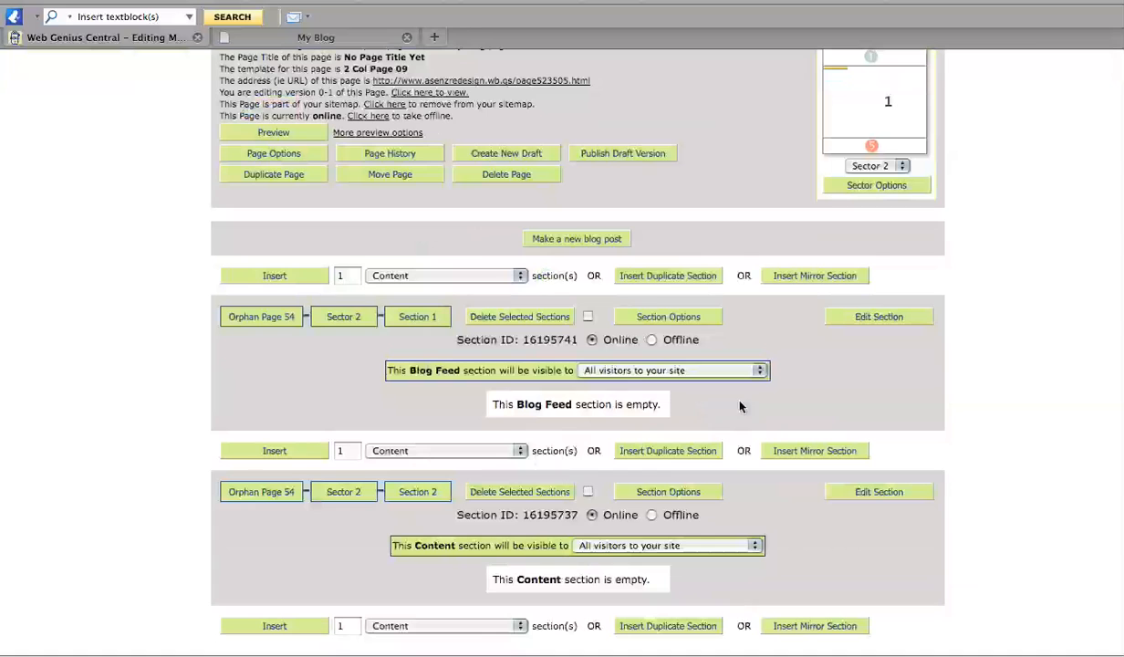
left_click(874, 317)
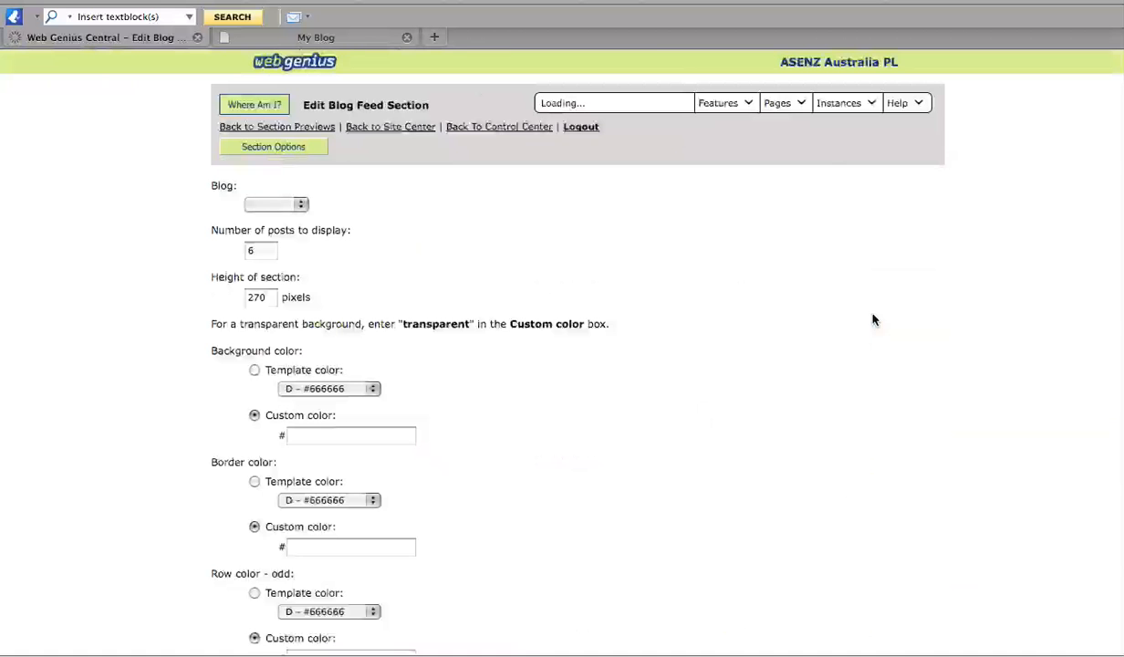
Set the Blog Feed to pull posts from My Blog.
scroll(414, 163, "down", 3)
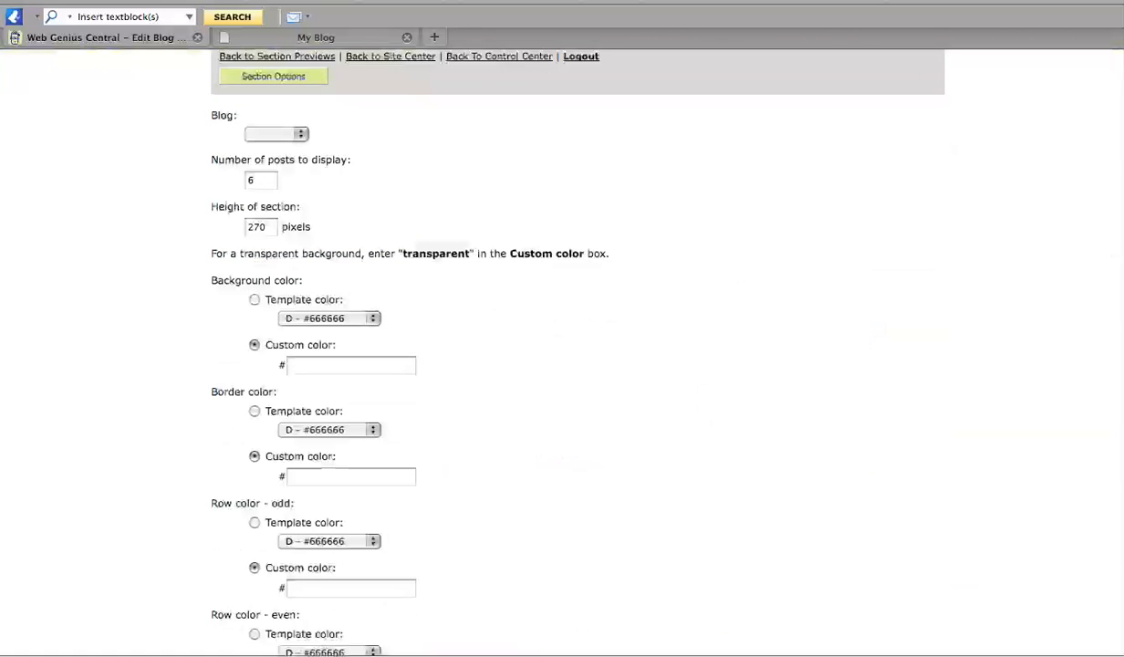
left_click(290, 128)
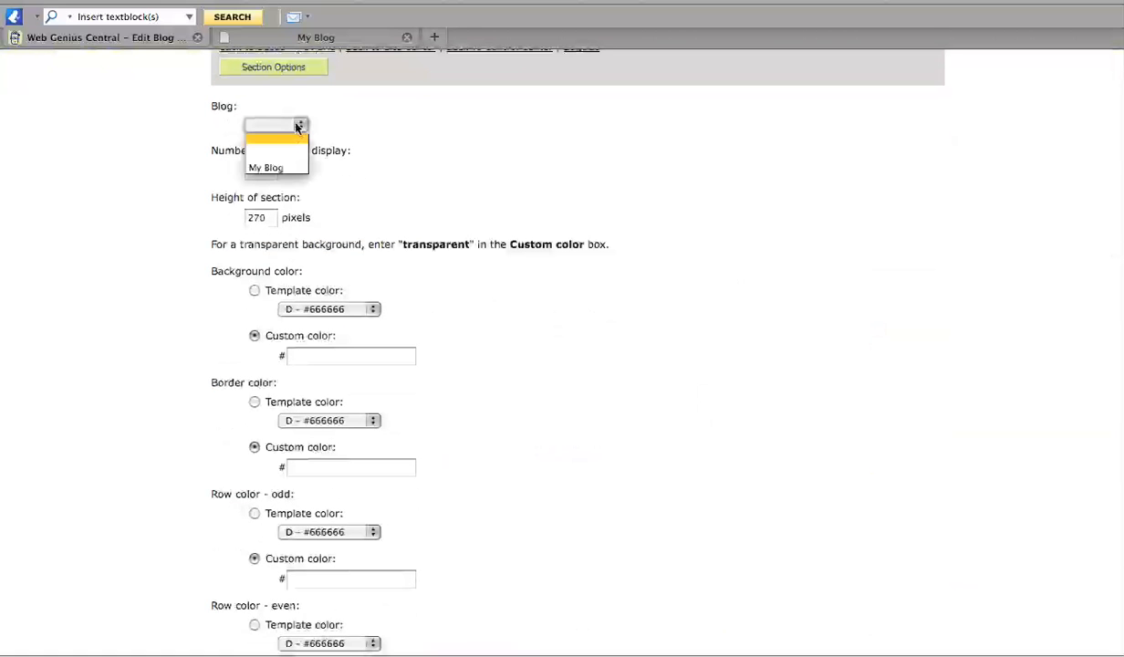
left_click(289, 169)
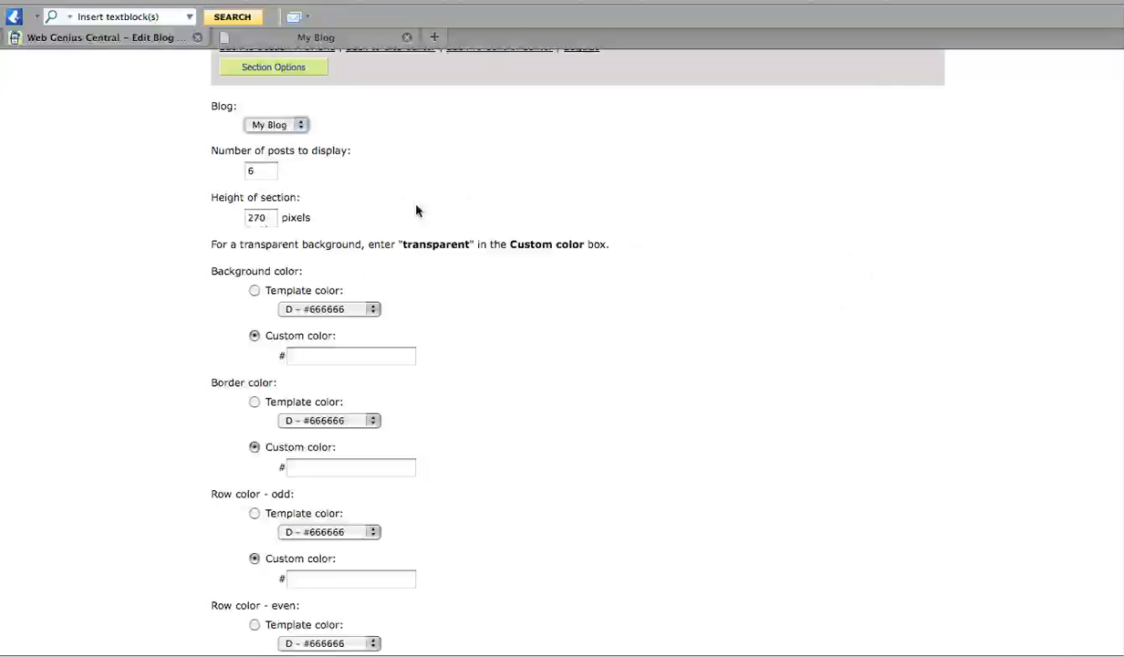
Set colours to background D60 #222222, border D30 #444444, odd rows B #000000, and save.
scroll(1099, 182, "down", 2)
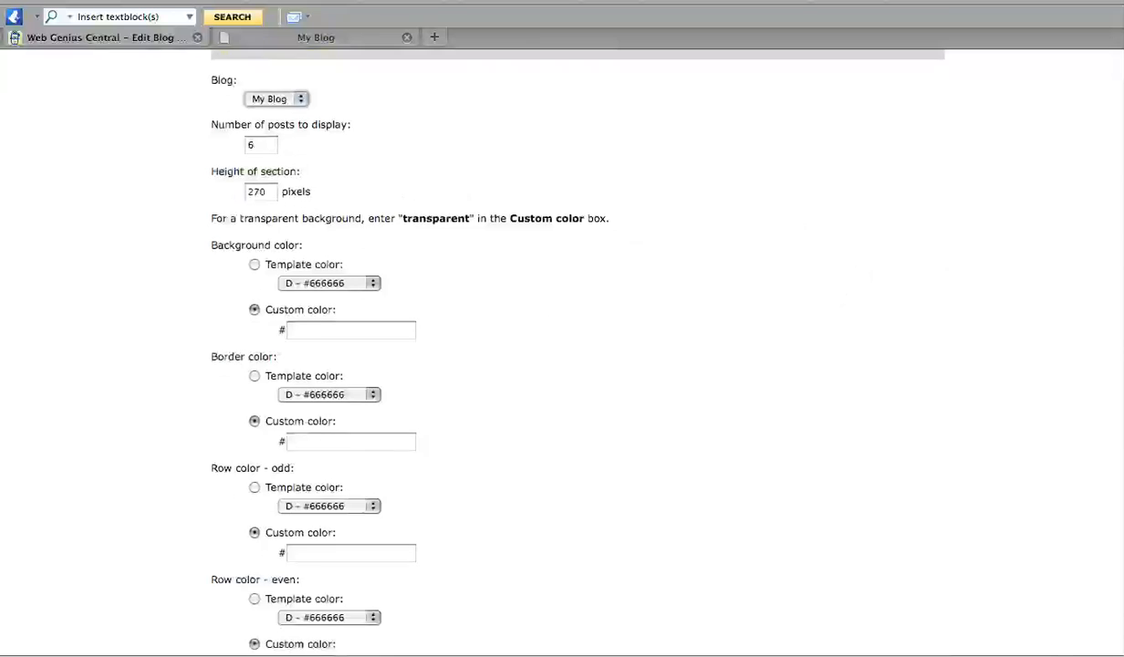
scroll(555, 346, "down", 4)
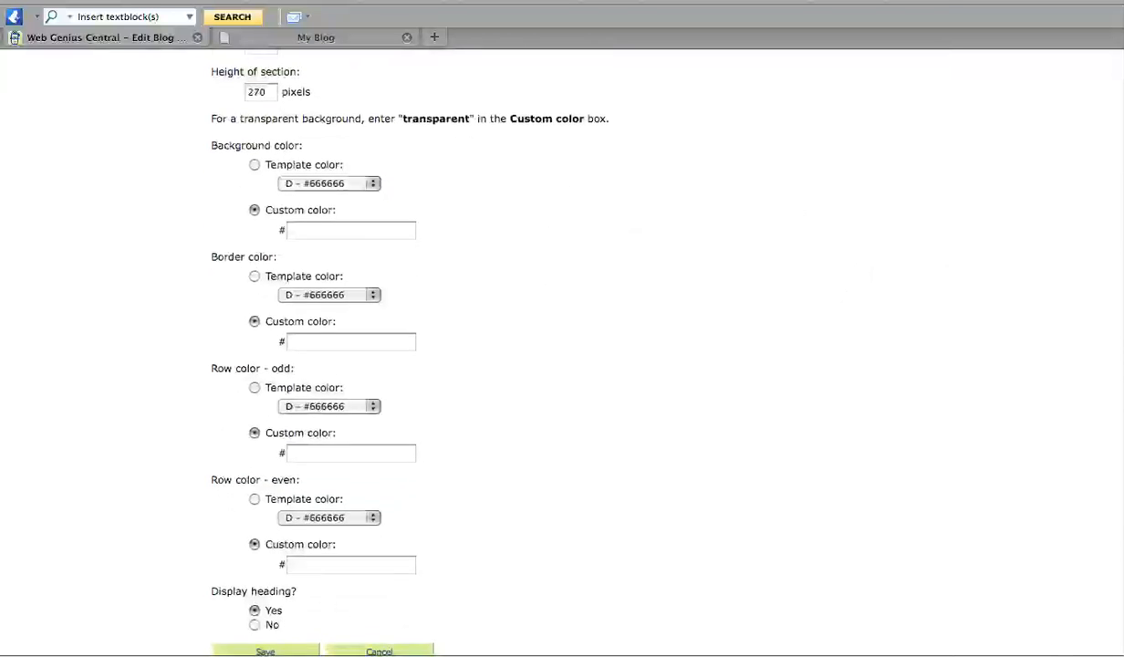
scroll(556, 347, "down", 1)
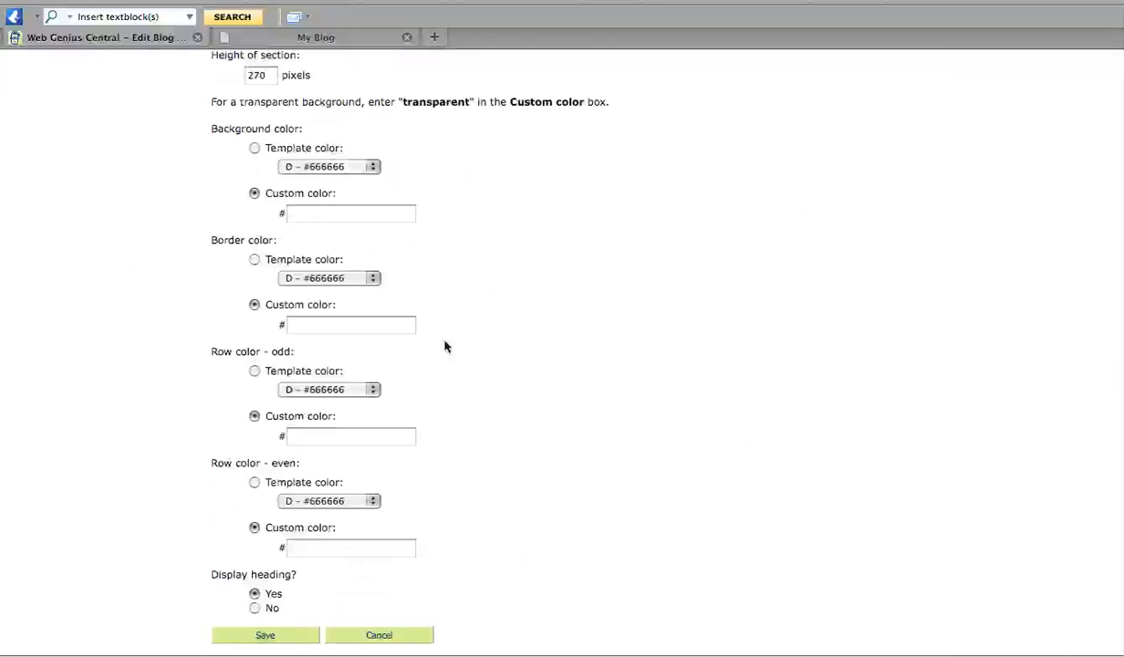
left_click(357, 172)
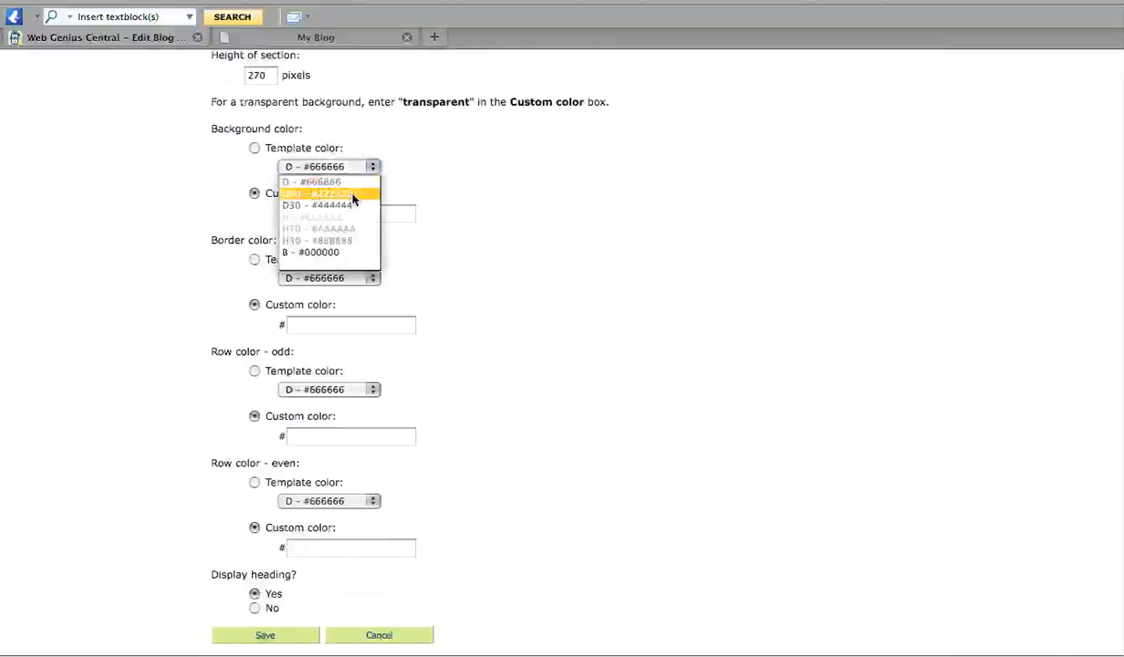
left_click(355, 195)
left_click(351, 279)
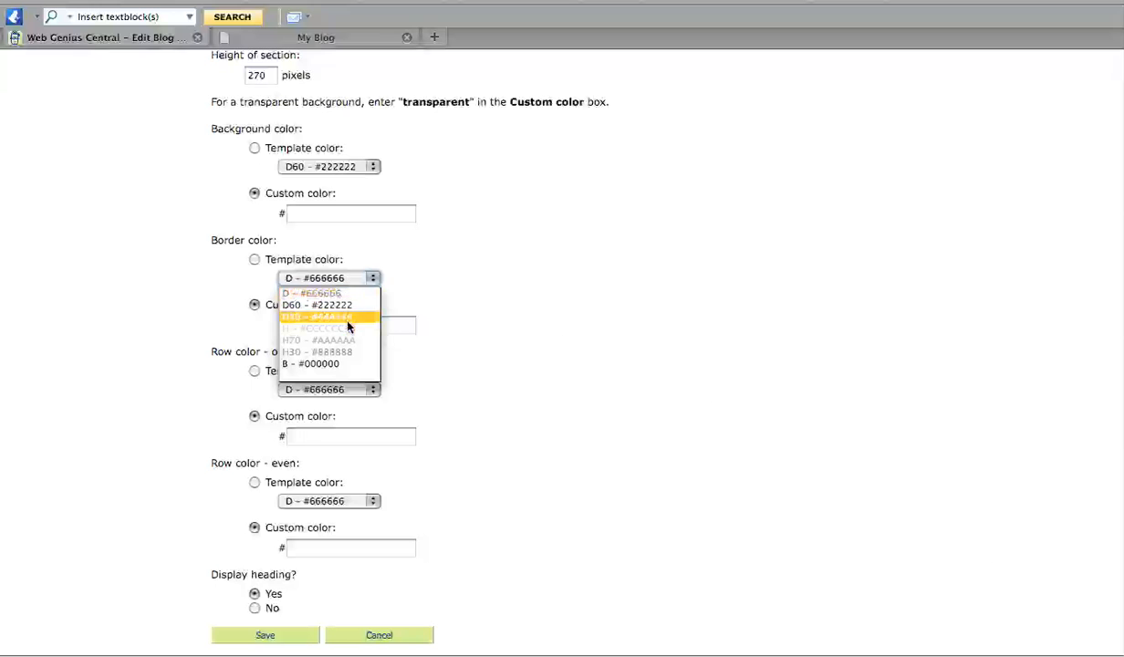
left_click(334, 315)
left_click(338, 392)
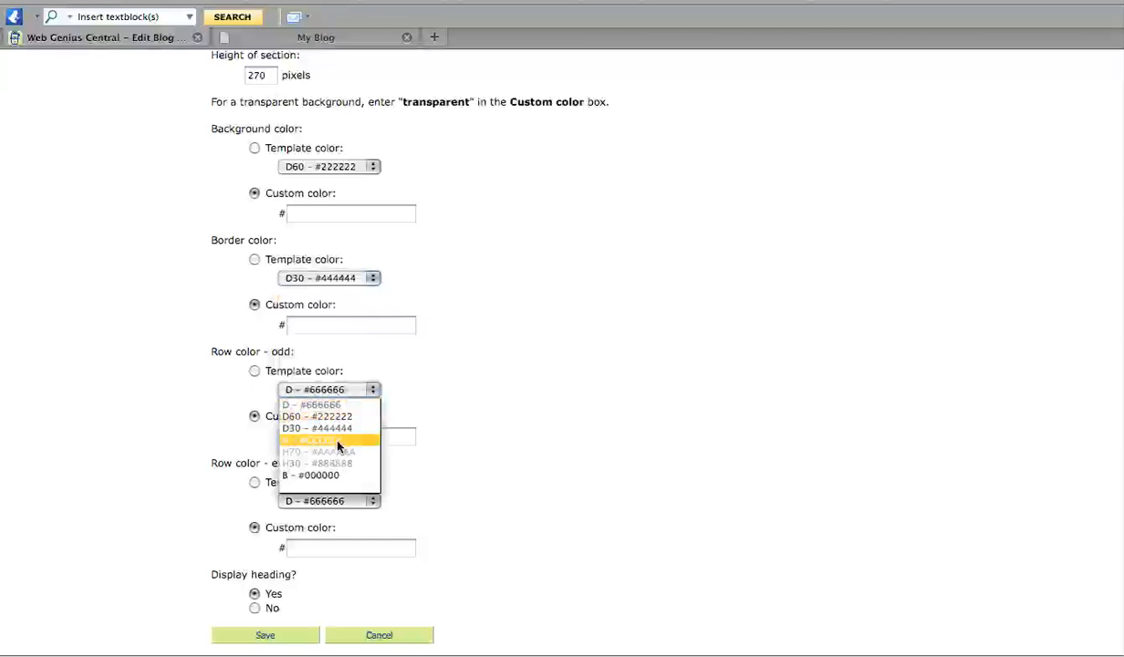
left_click(338, 475)
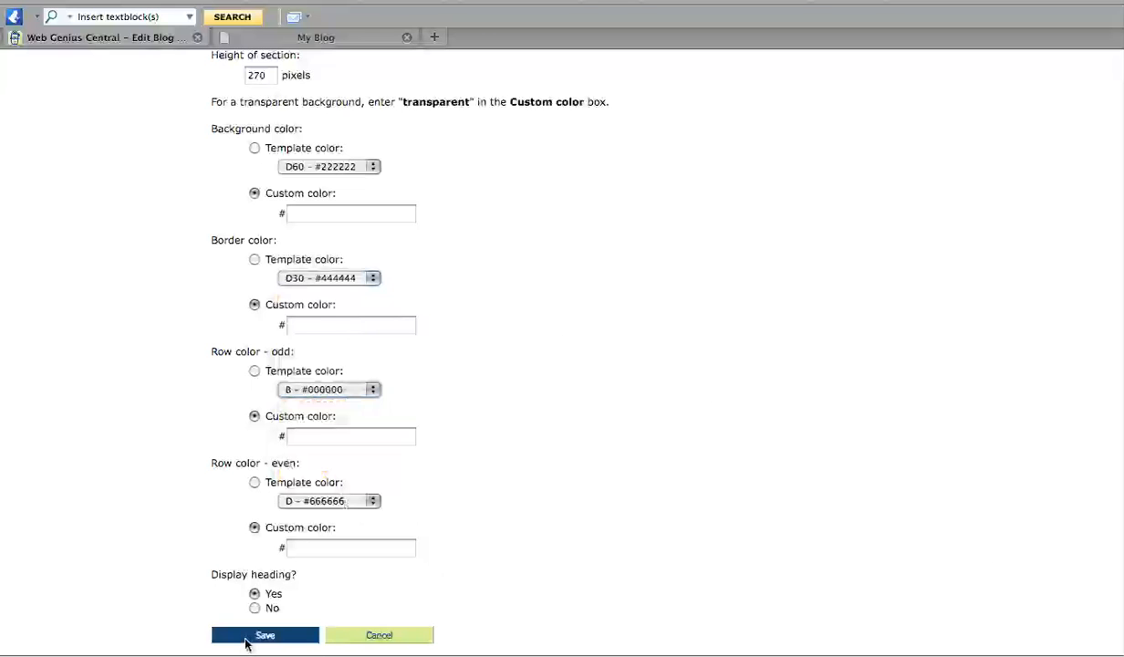
left_click(244, 638)
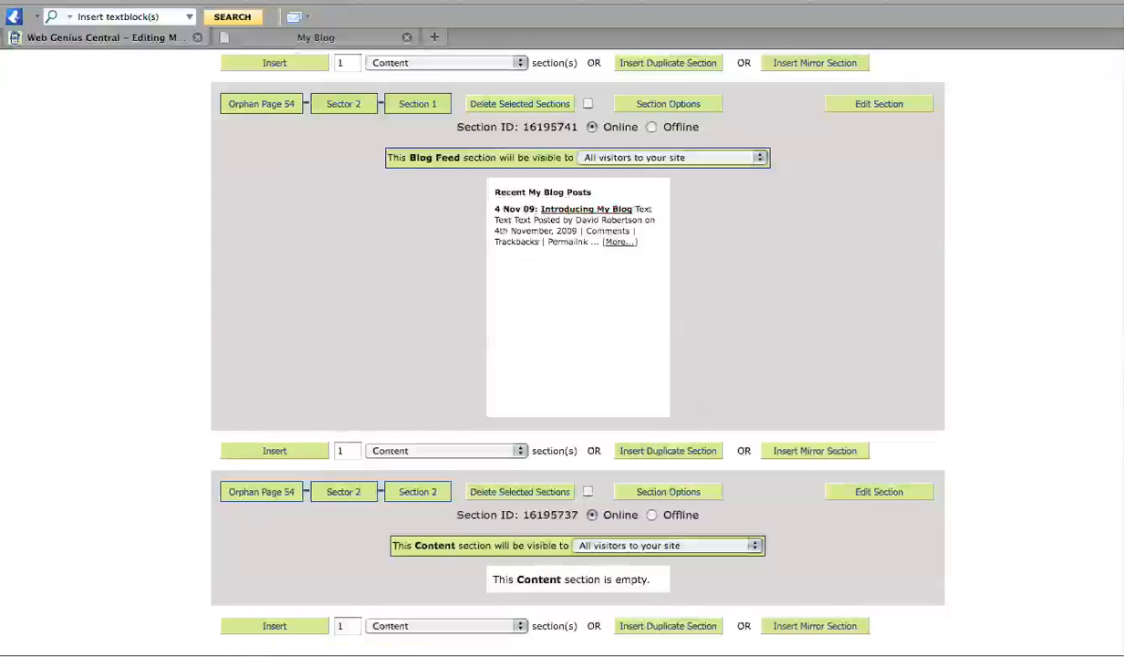
Reload the live My Blog page to check the Recent My Blog Posts sidebar feed, then return to the editor.
scroll(578, 347, "up", 3)
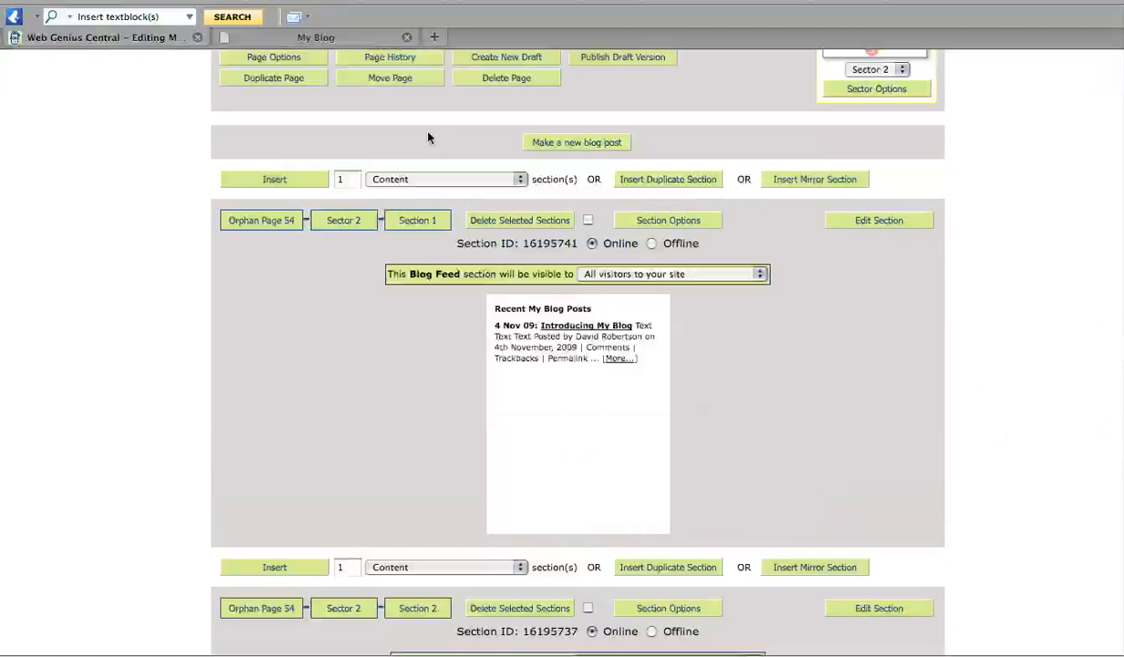
left_click(300, 36)
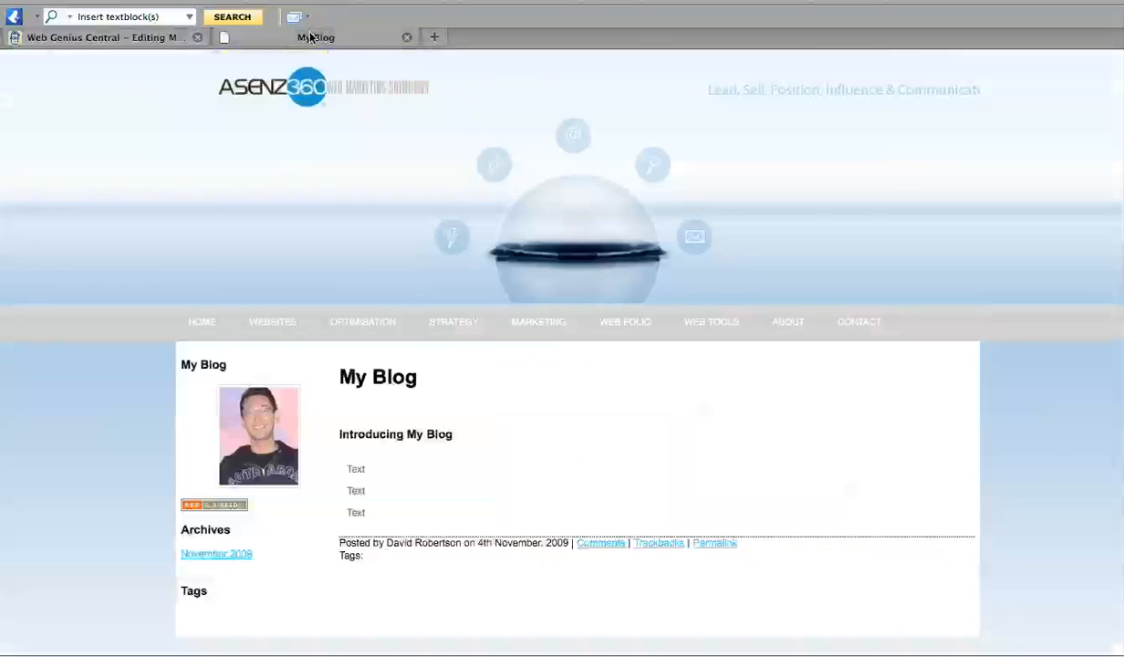
key("super+r")
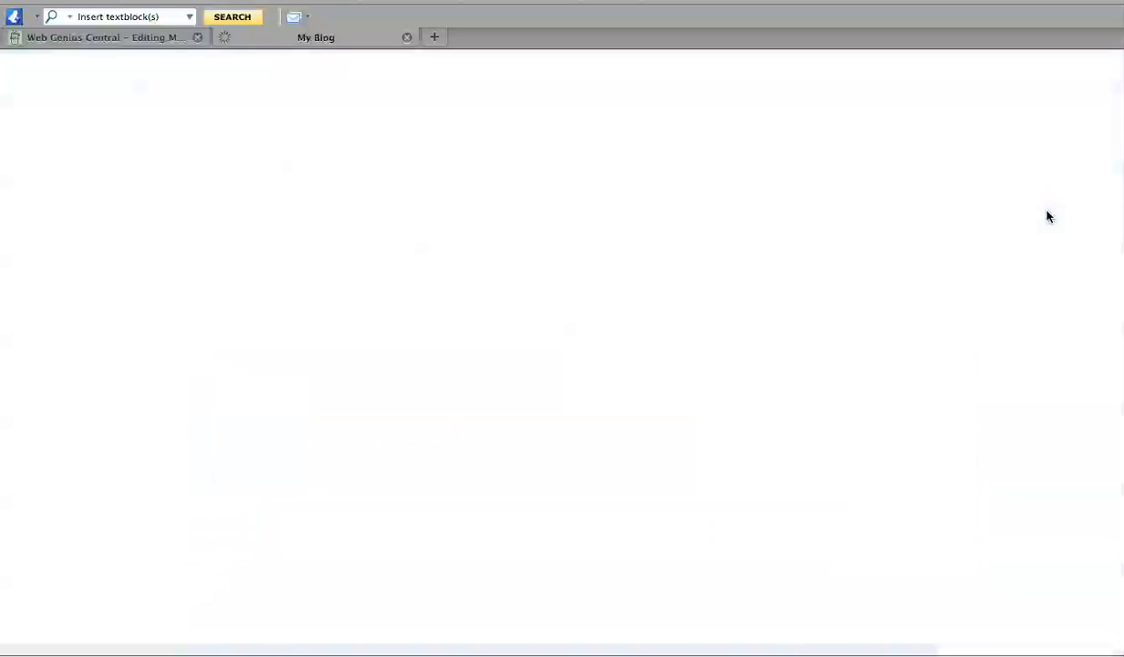
scroll(562, 365, "down", 5)
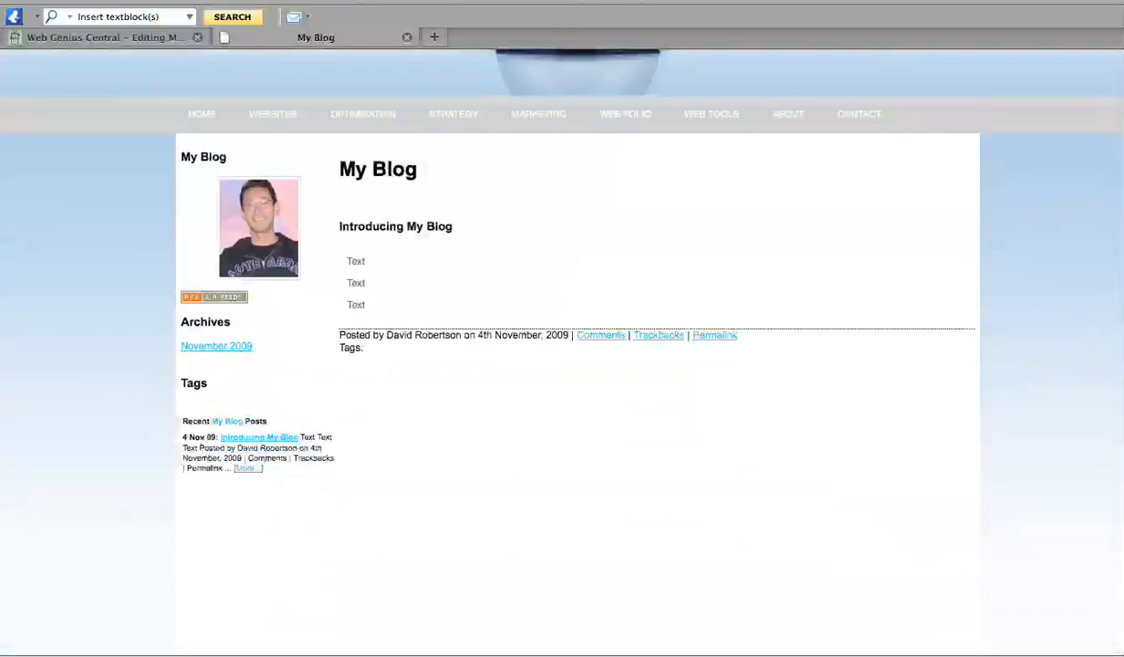
scroll(562, 365, "up", 5)
left_click(136, 41)
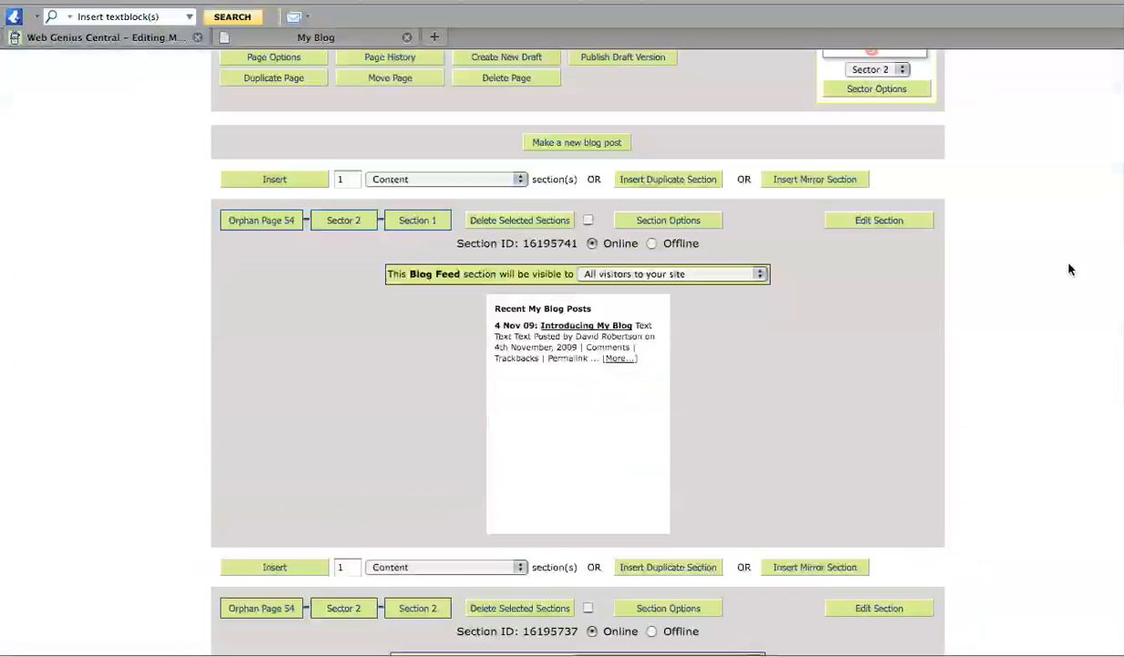
scroll(562, 365, "up", 5)
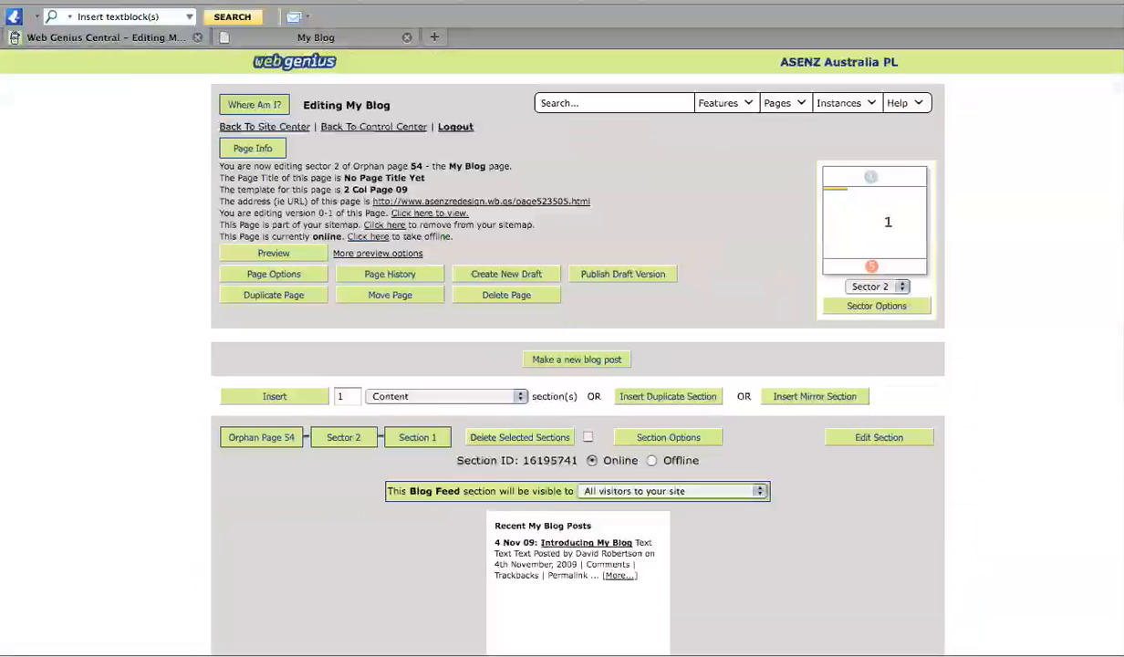